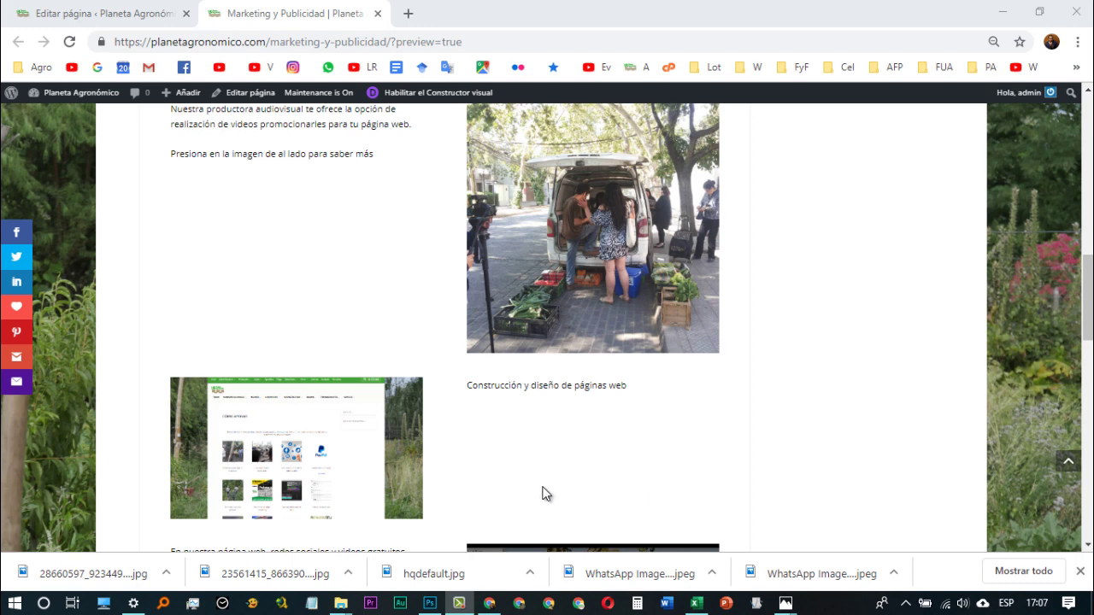
Step: Save the page's website screenshot to the desktop as Image-001-4.png and open it in Photos
scroll(547, 489, up, 1)
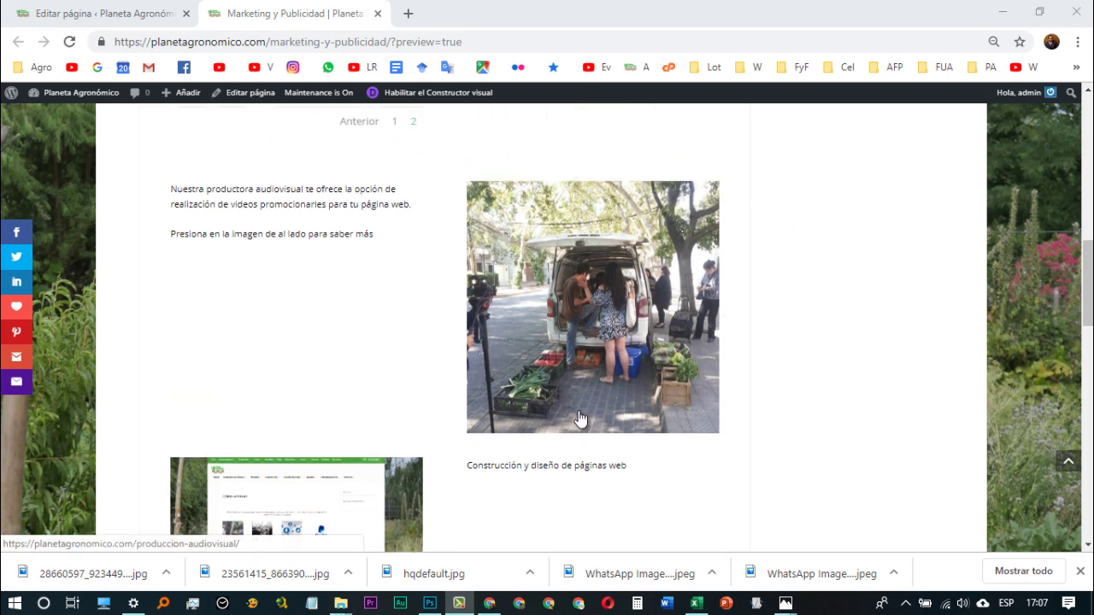
scroll(596, 274, down, 1)
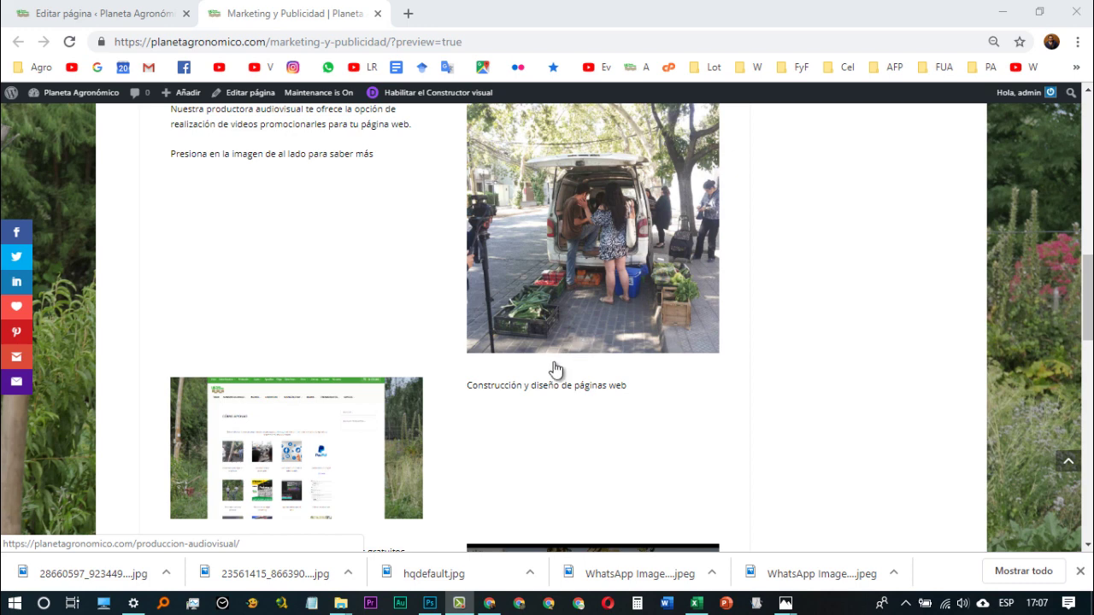
right_click(277, 435)
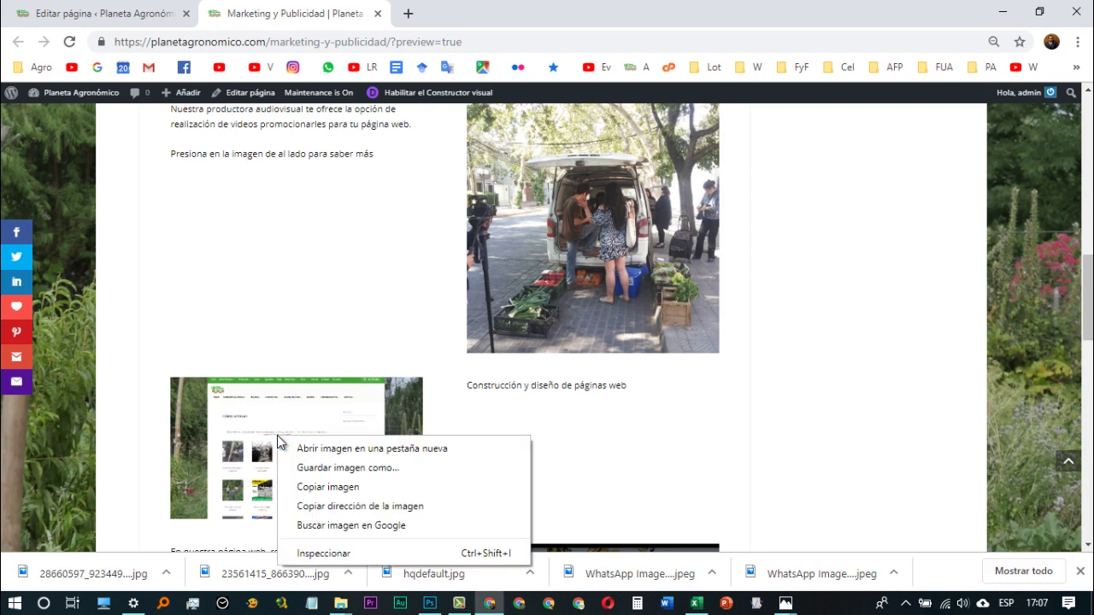
click(320, 468)
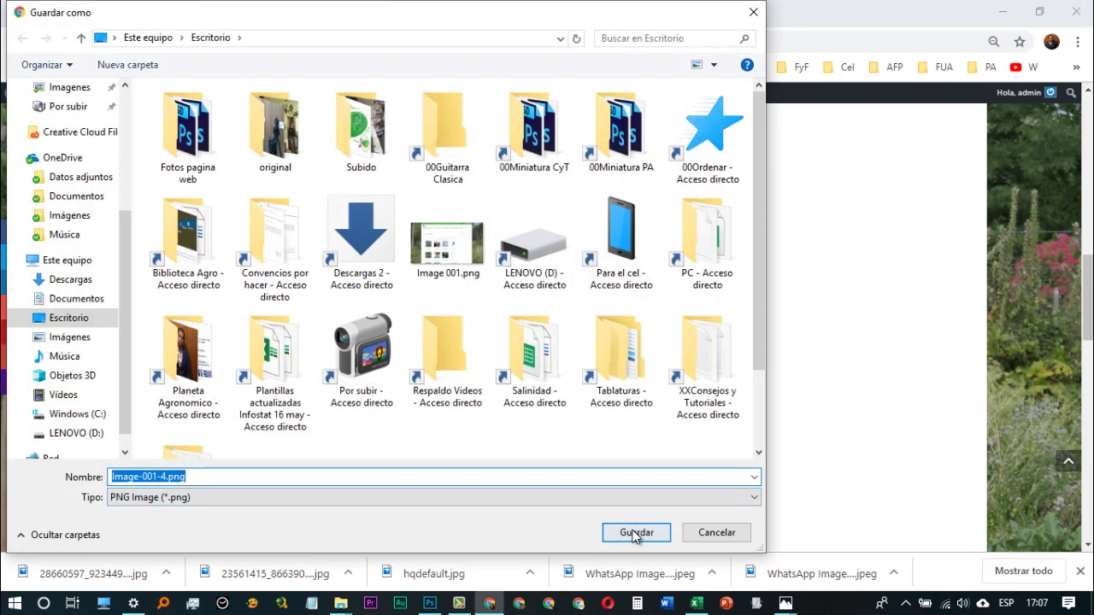
click(634, 532)
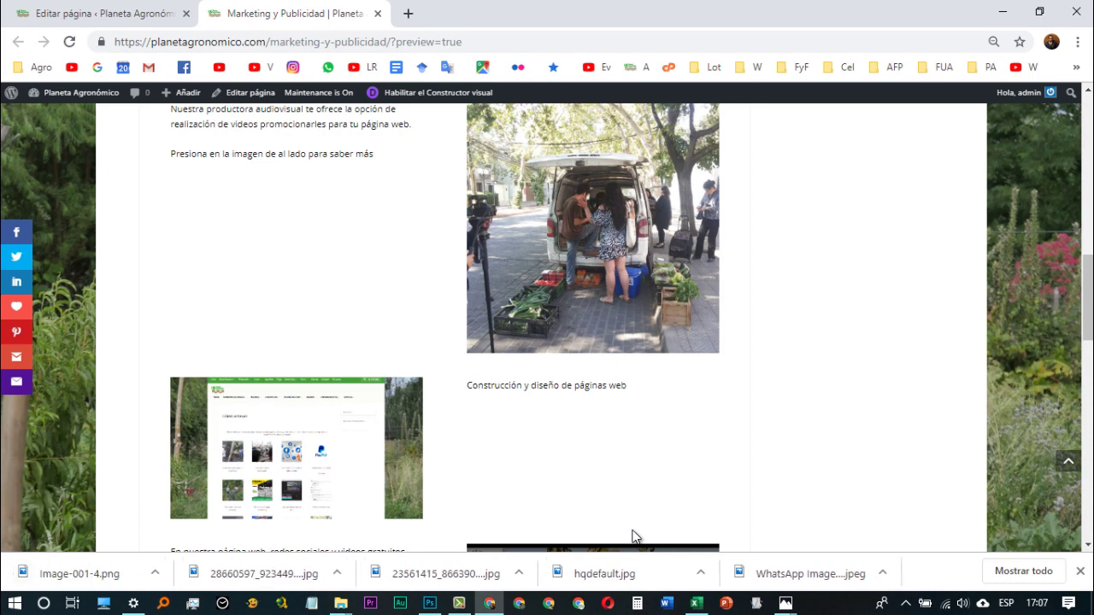
click(87, 577)
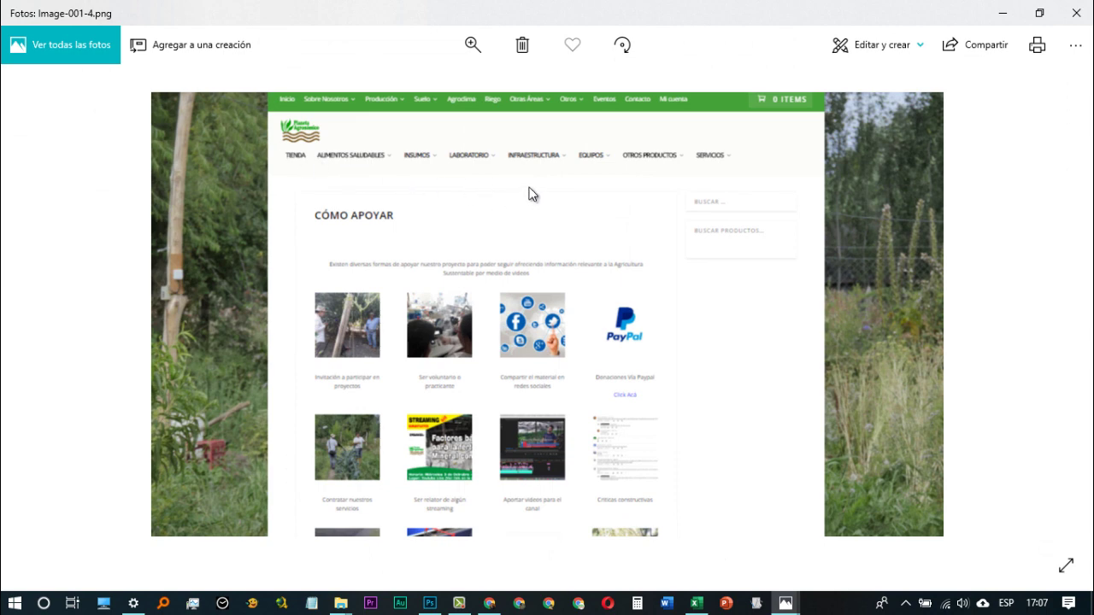
Step: View Image-001-4's file information in Photos, noting its 989 x 555 pixel dimensions
right_click(480, 203)
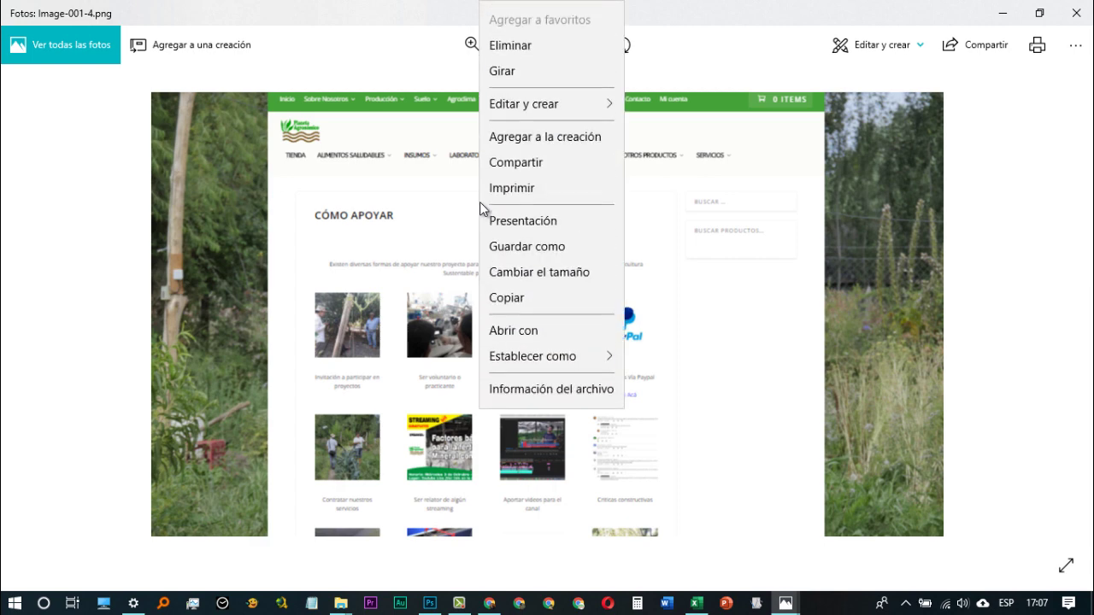
click(520, 380)
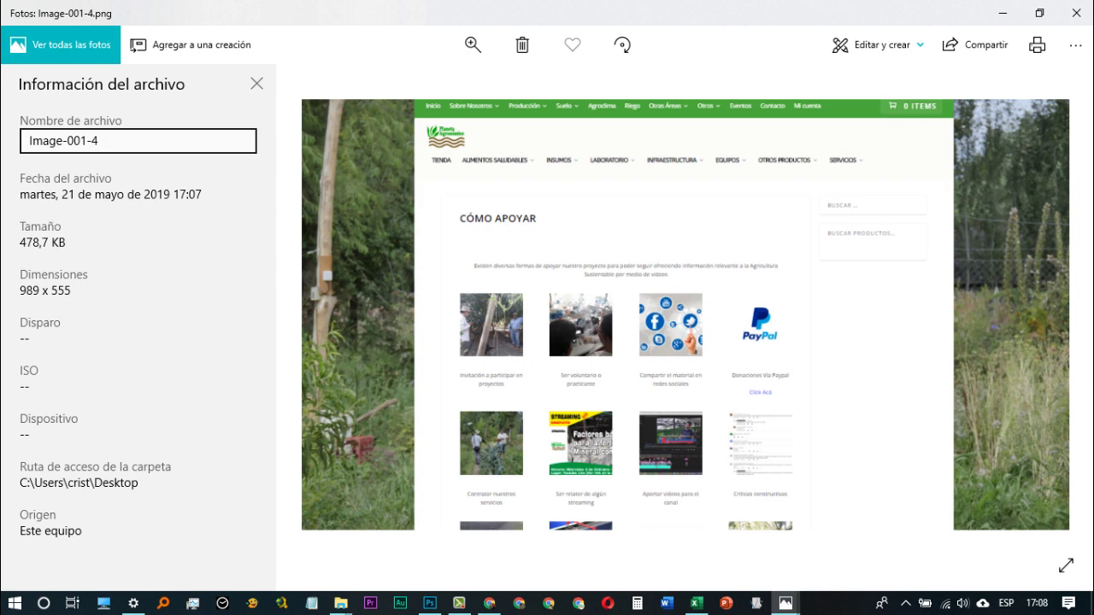
key(Return)
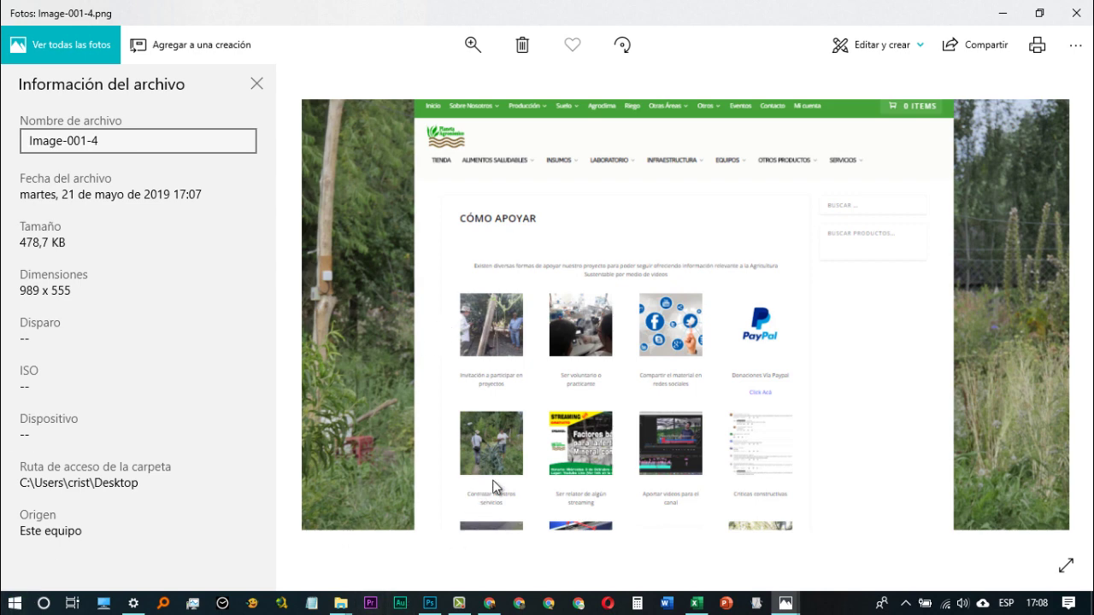
Step: Create a blank 989 × 555 pixel document, Sin título-2, in Photoshop
click(431, 603)
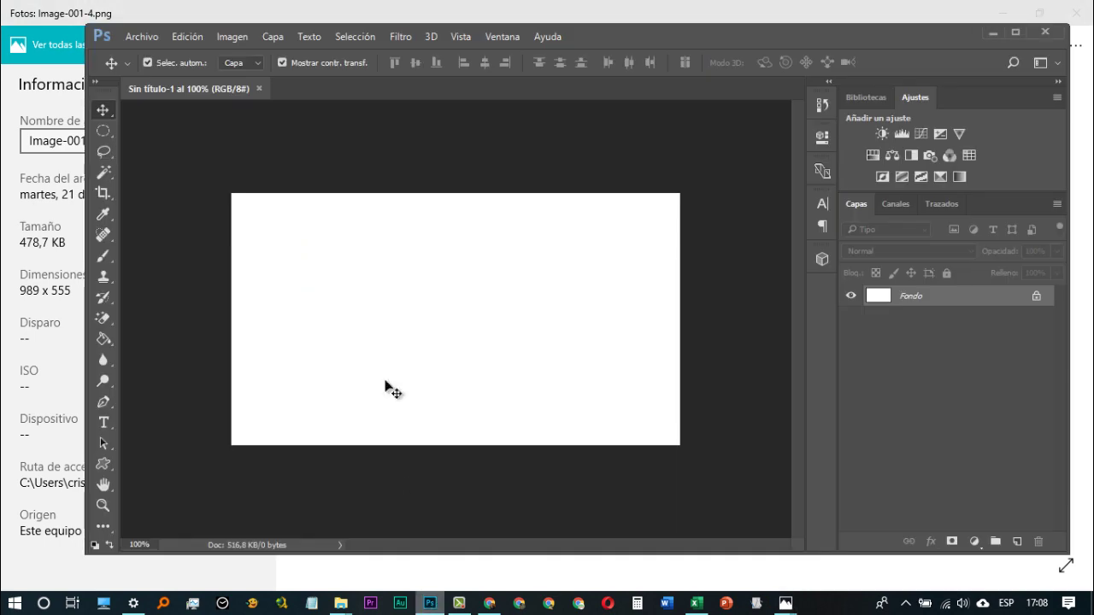
click(140, 36)
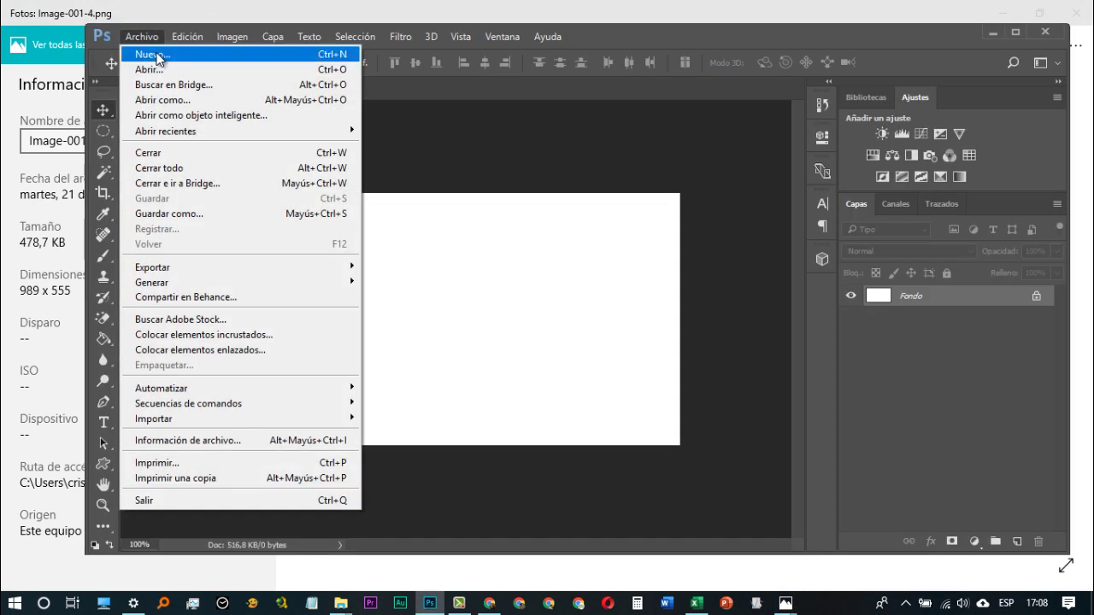
click(157, 57)
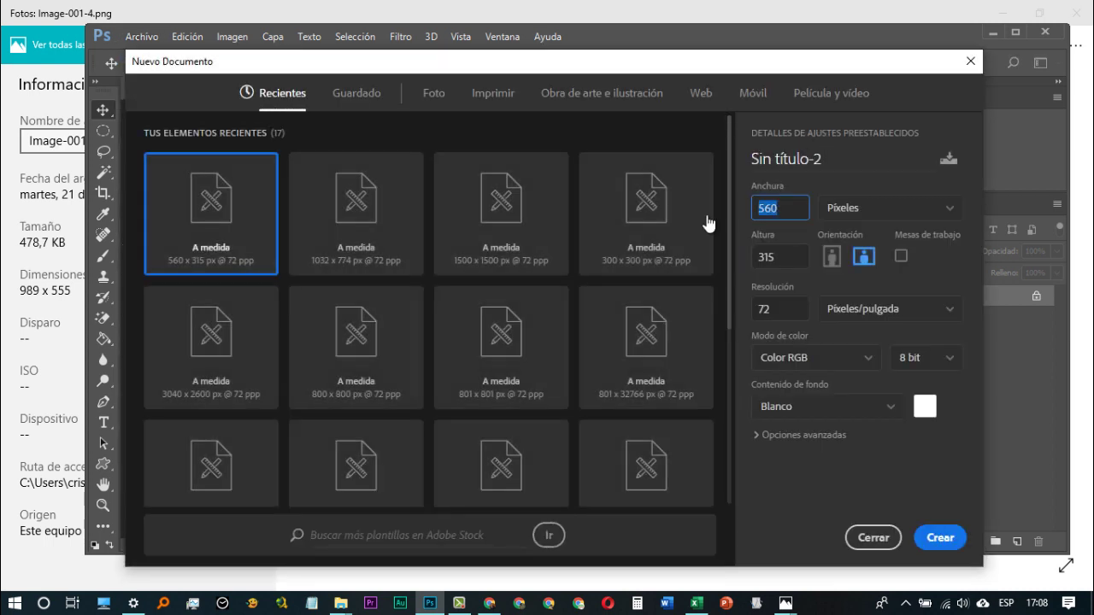
text(989)
key(Tab)
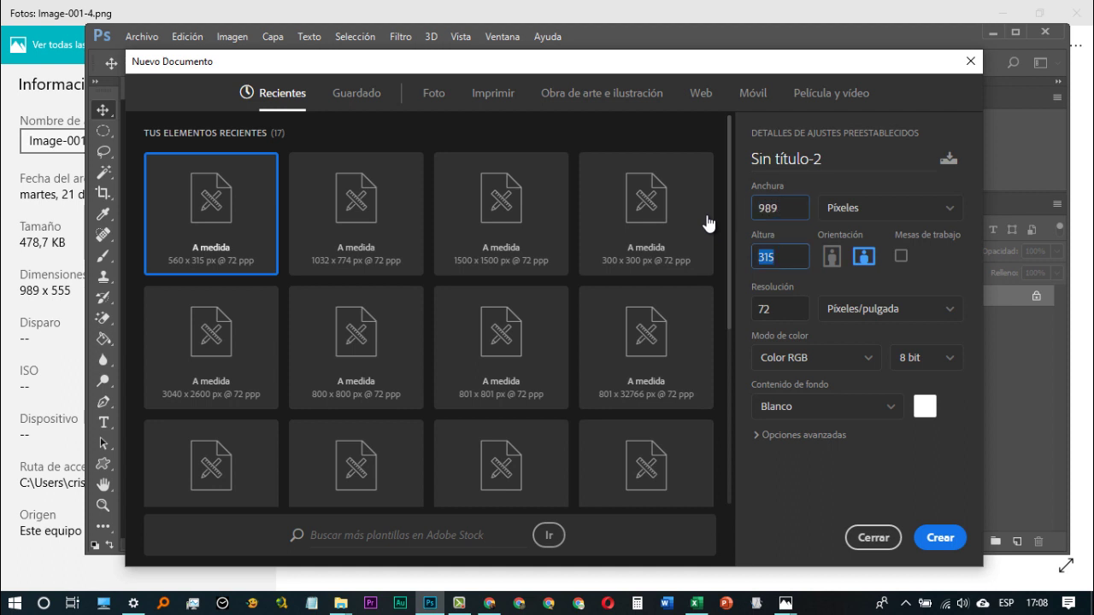
text(555)
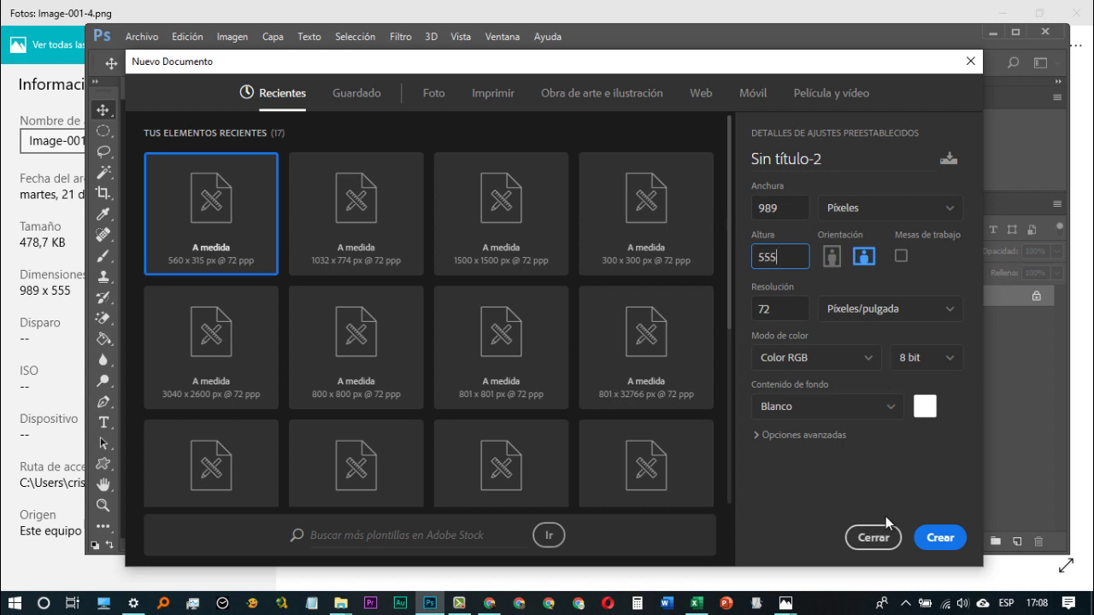
click(936, 537)
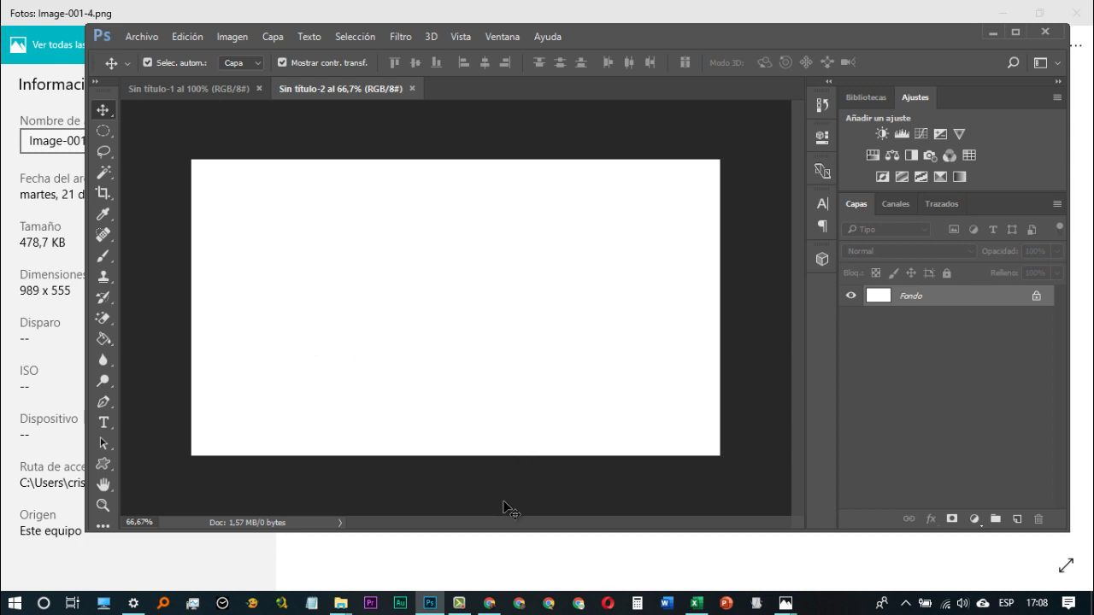
Step: Save the van photo from the web page to the desktop as a JPG, then minimize Chrome
click(487, 603)
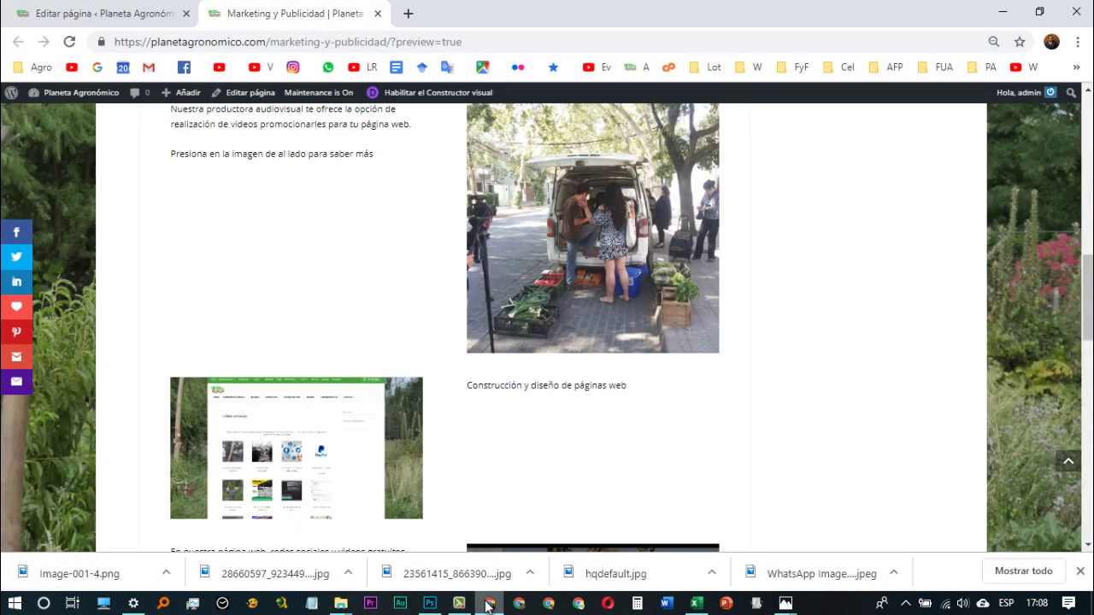
right_click(596, 230)
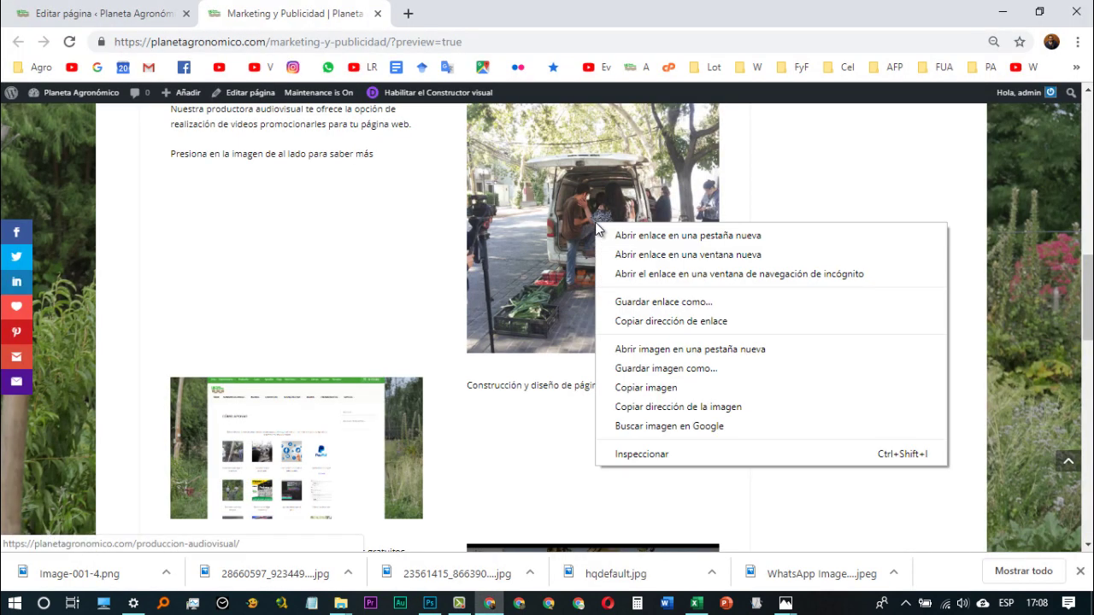
click(657, 369)
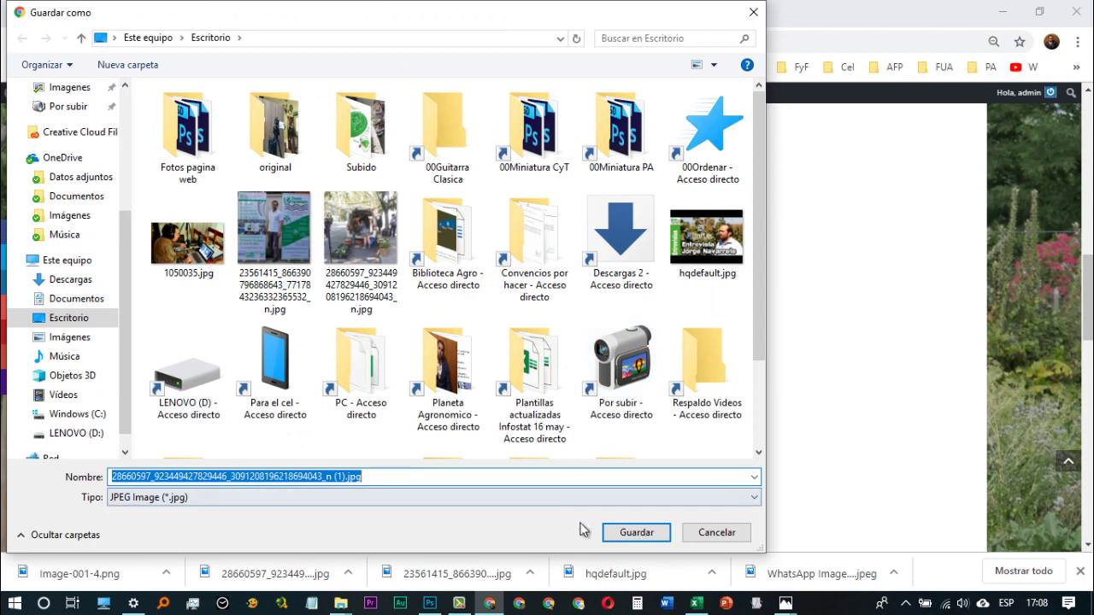
click(624, 534)
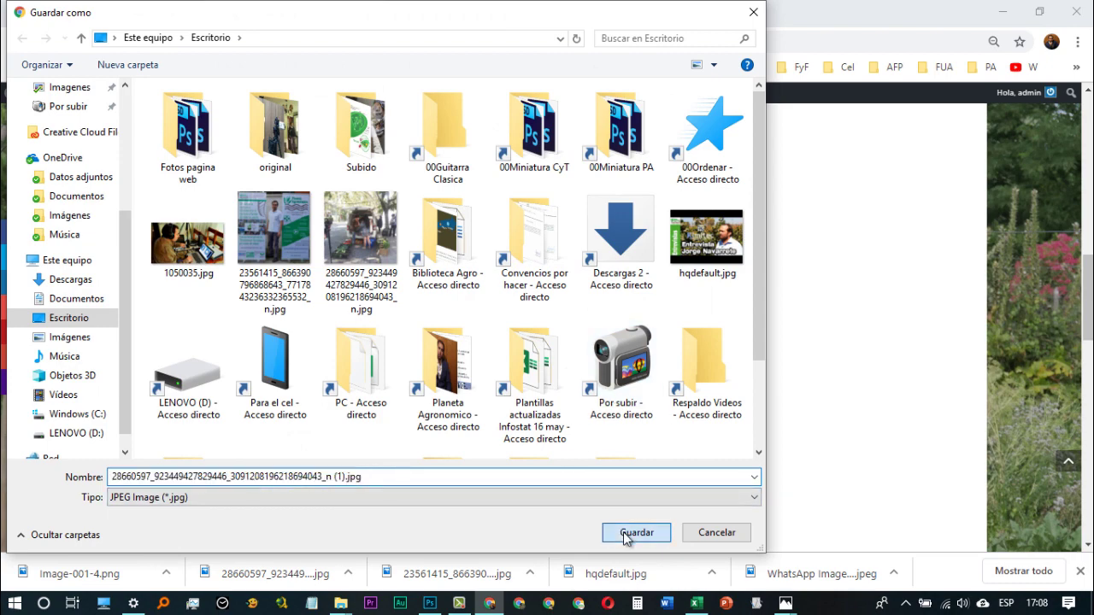
click(1011, 17)
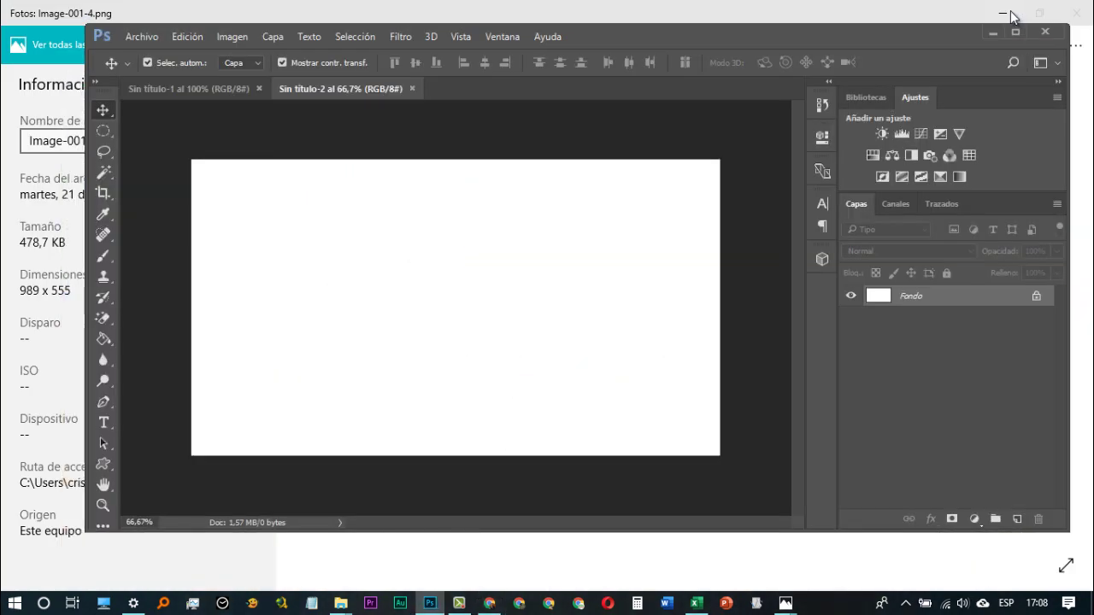
click(1011, 17)
Step: Place the van photo into the new canvas and scale it proportionally past the canvas edges
mouse_move(193, 123)
mouse_down()
mouse_move(185, 195)
mouse_move(568, 322)
mouse_up()
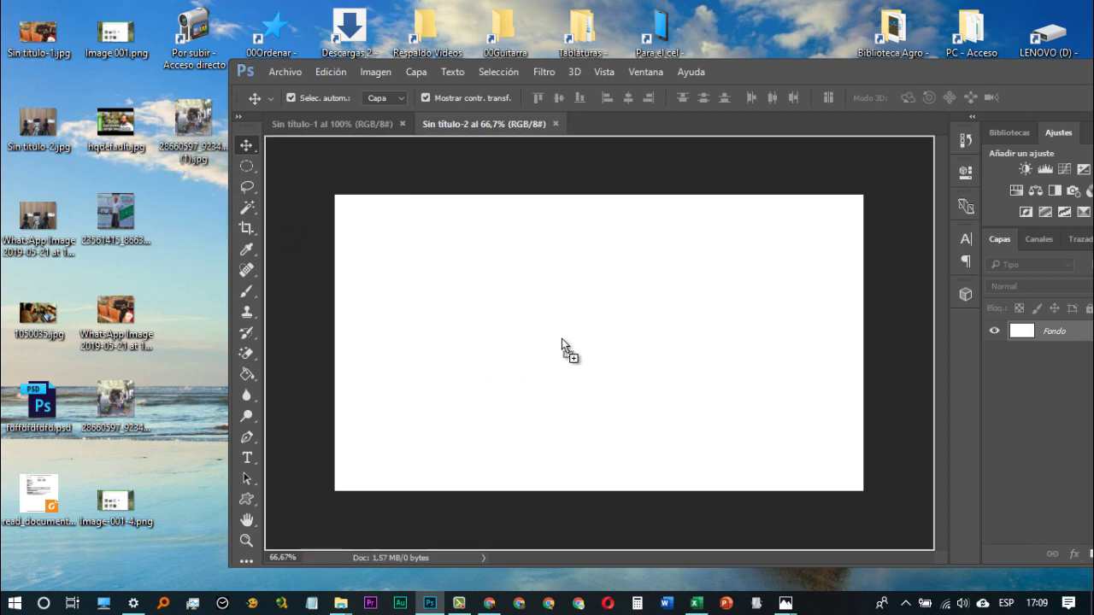
drag(561, 338, 569, 327)
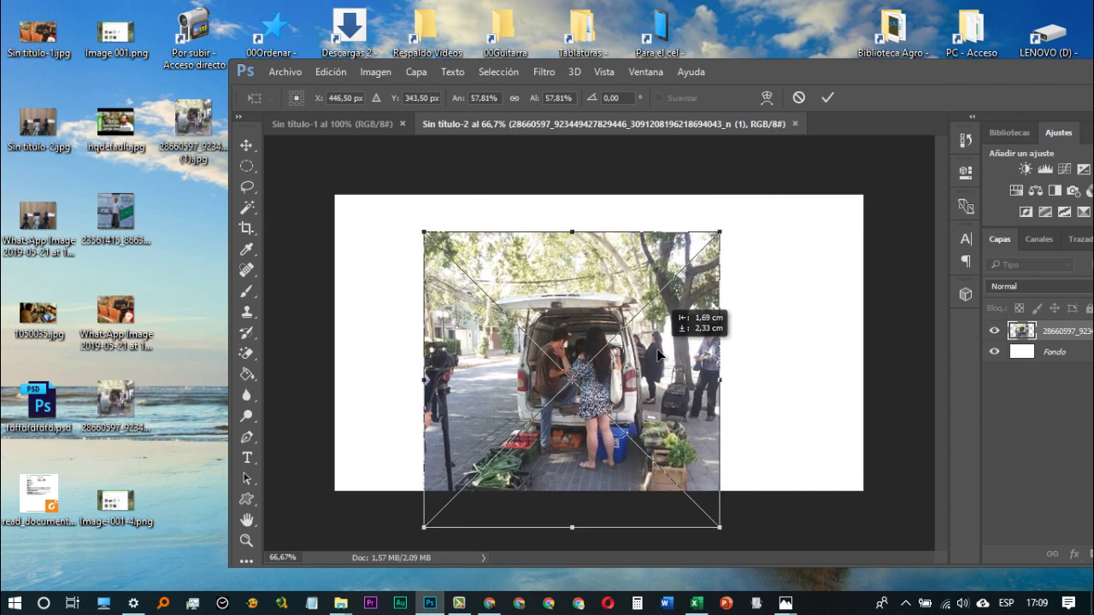
drag(684, 318, 566, 389)
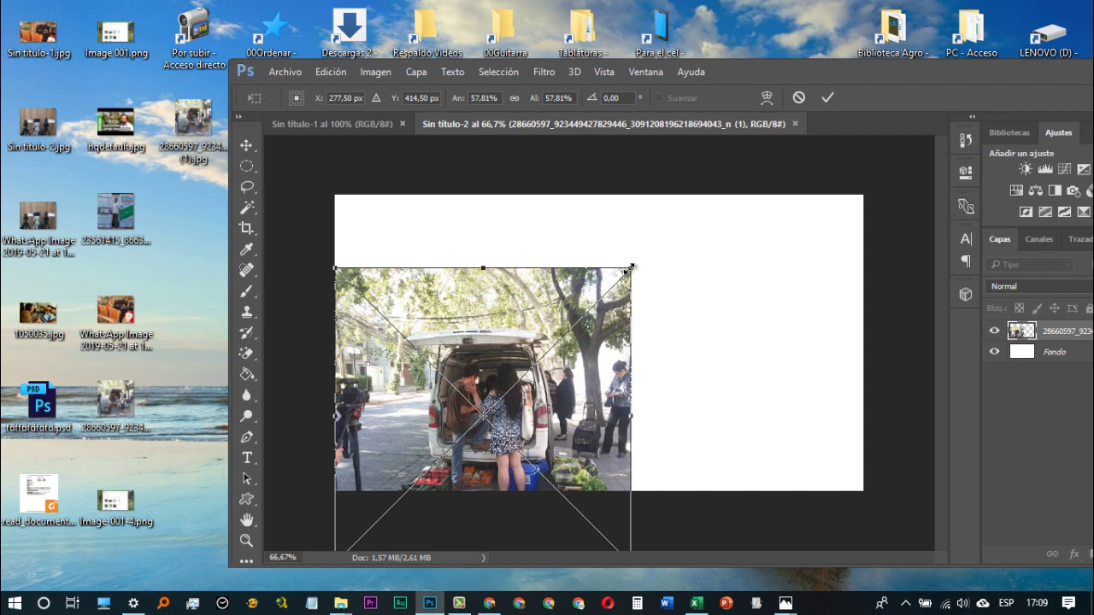
drag(630, 268, 920, 3)
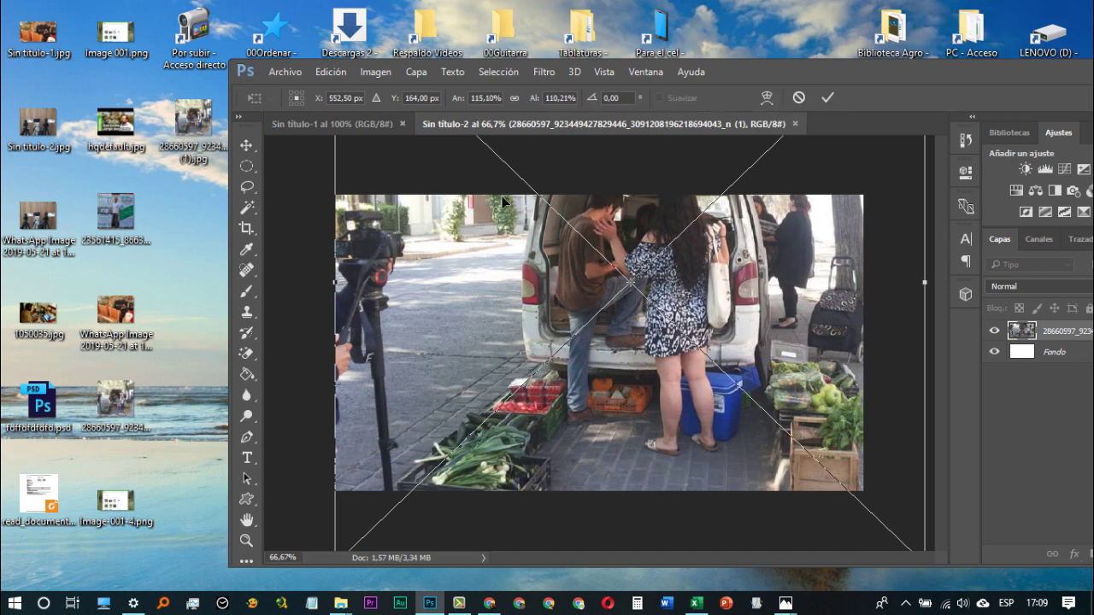
click(516, 96)
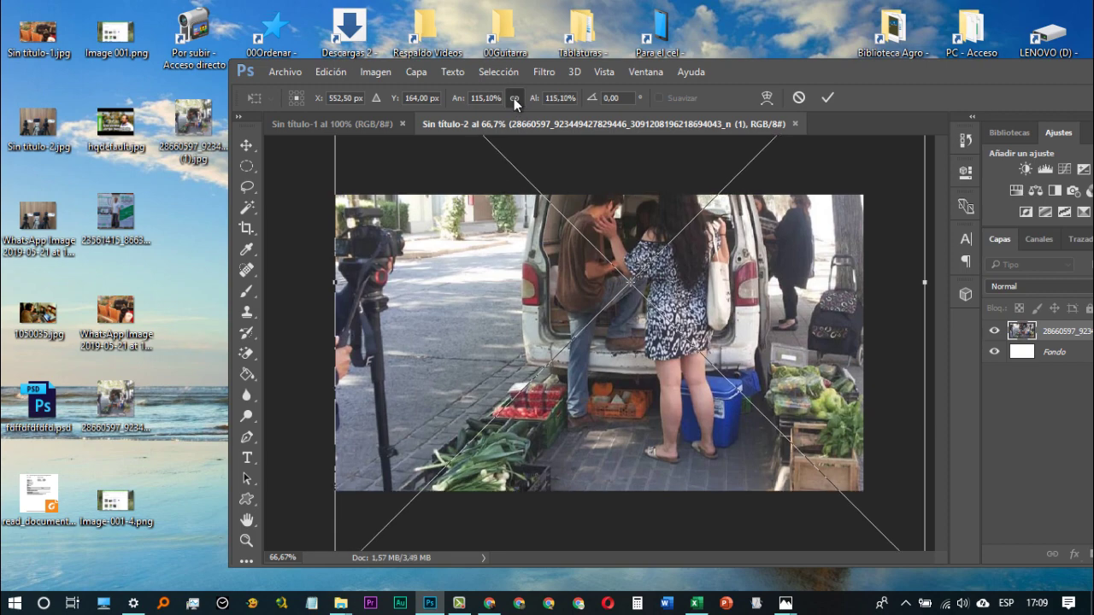
click(831, 96)
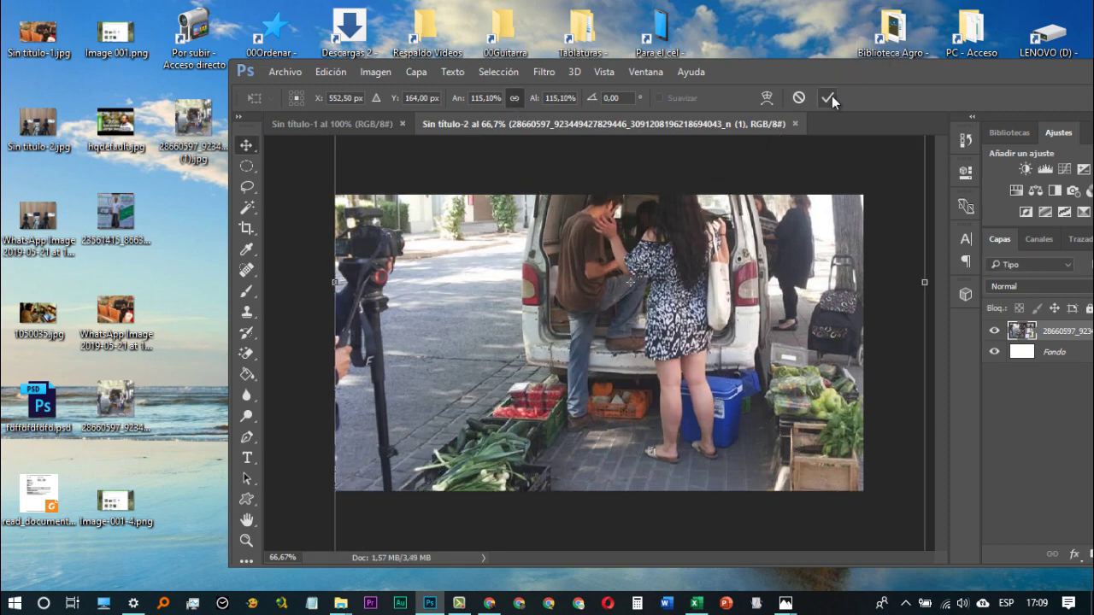
Step: Rescale the van photo proportionally to 103,02% to span the canvas, then shift it down to frame the van
double_click(1005, 66)
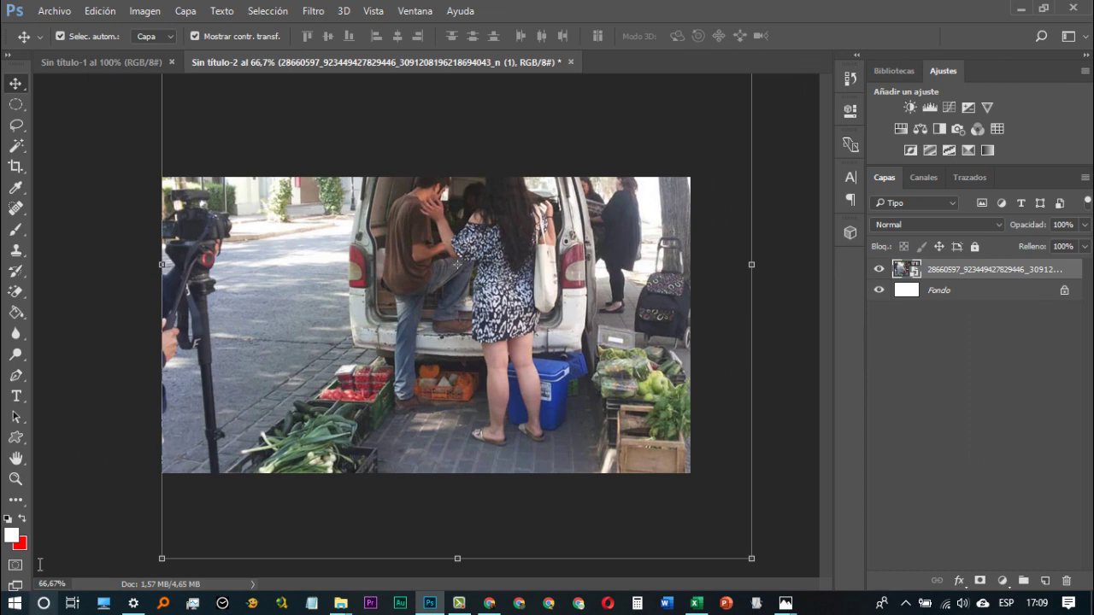
click(15, 479)
click(86, 441)
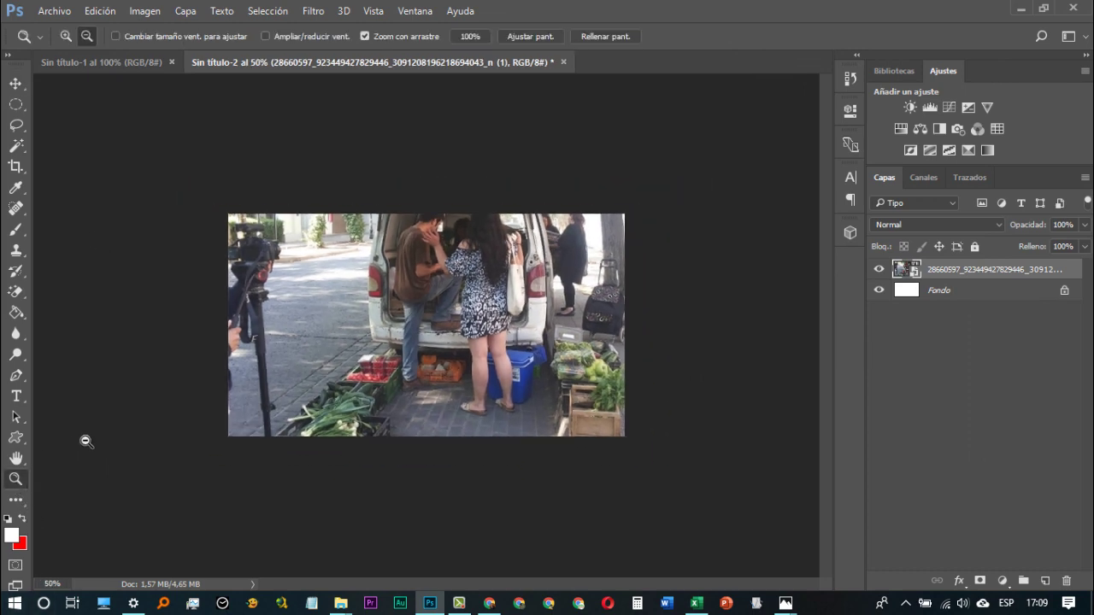
click(86, 441)
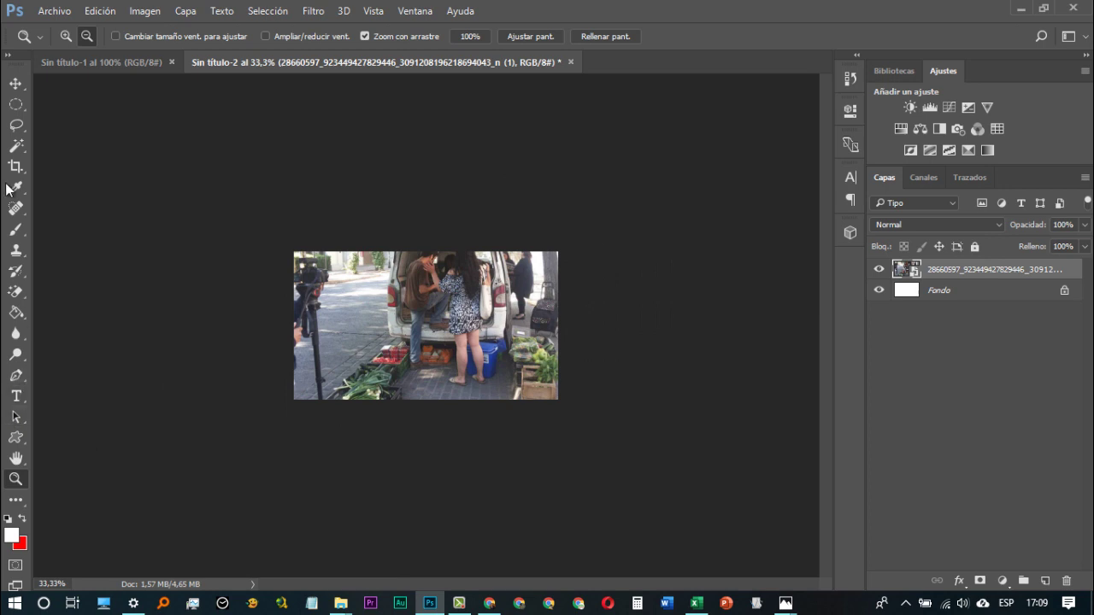
click(17, 84)
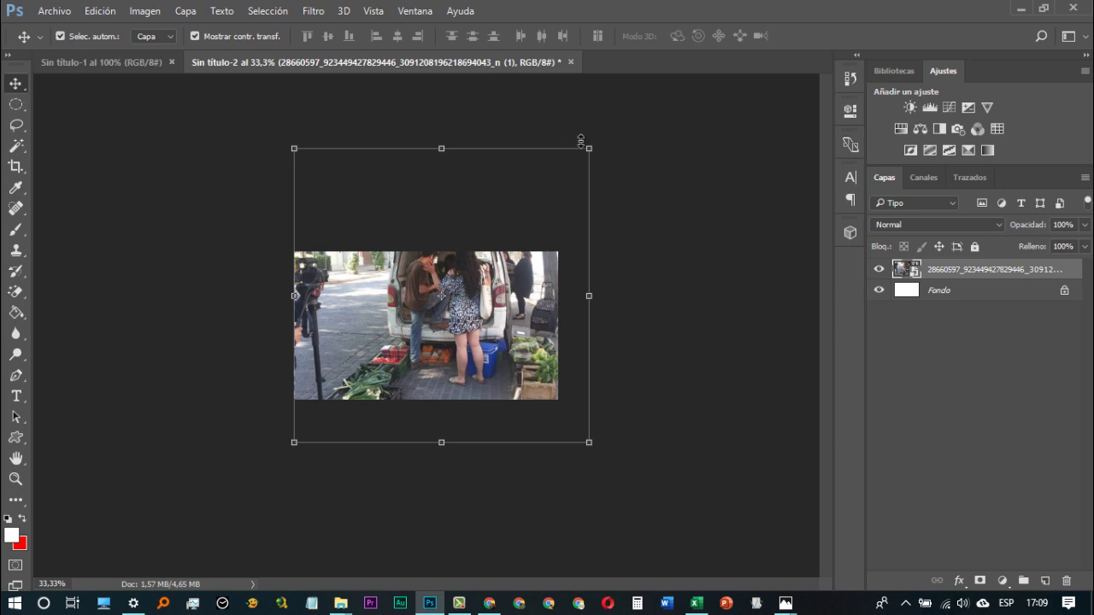
drag(589, 148, 554, 184)
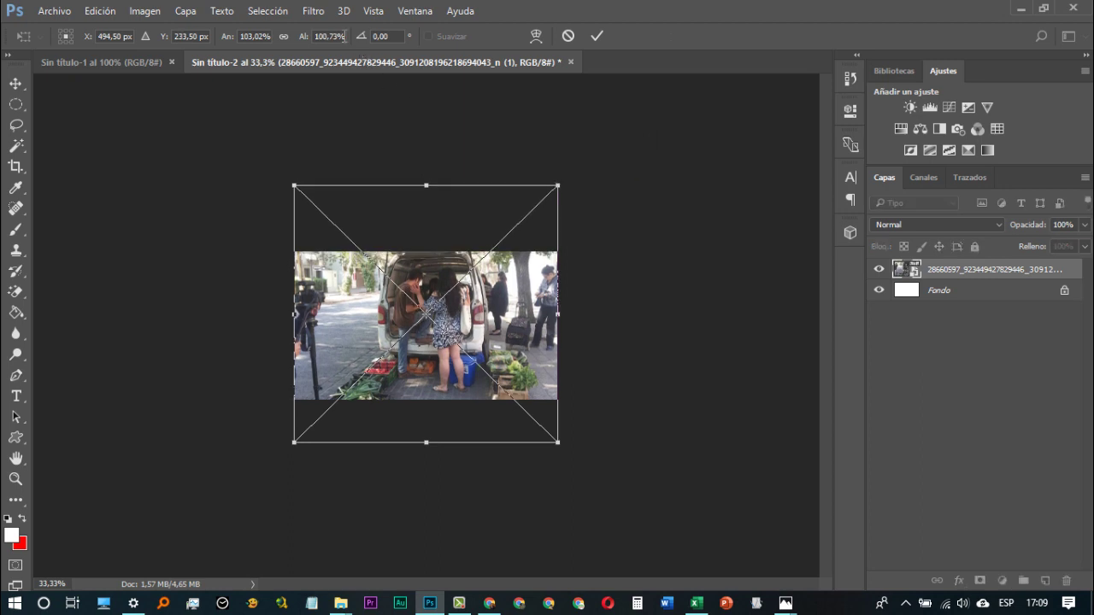
click(287, 40)
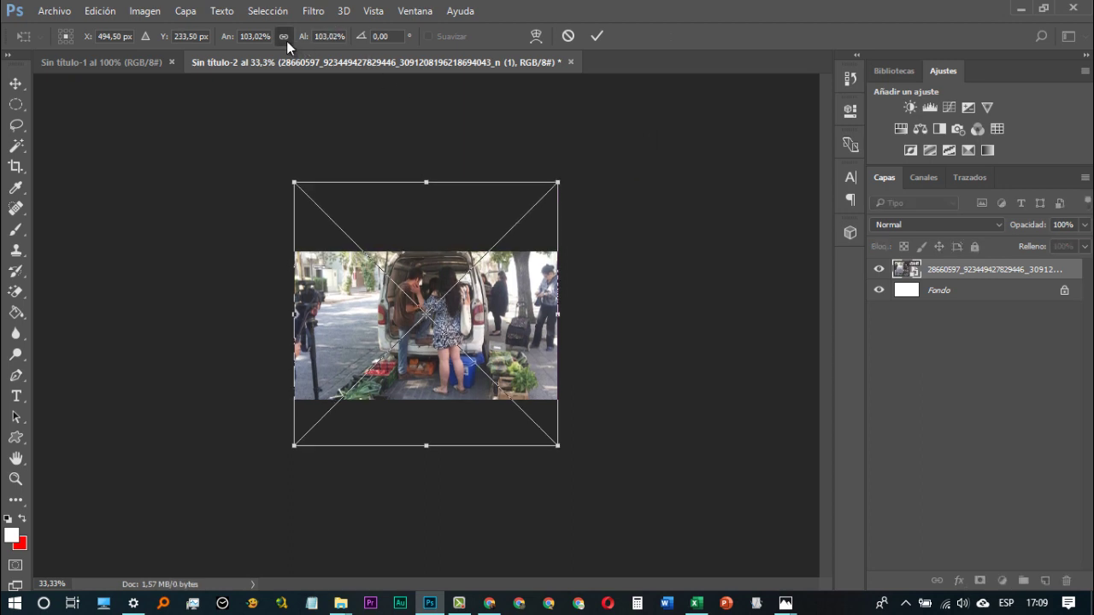
click(602, 35)
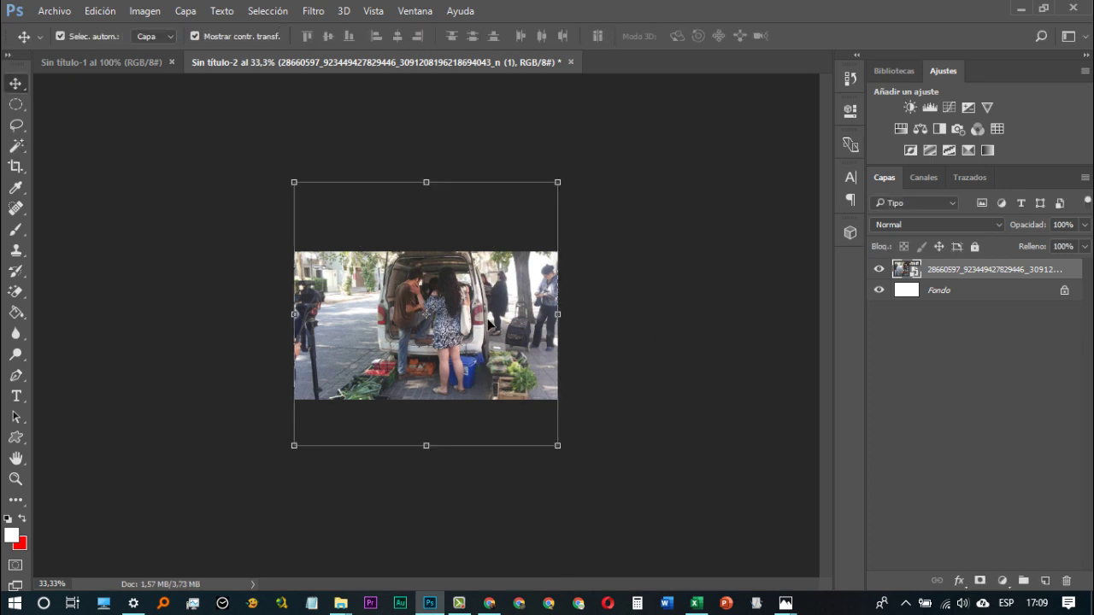
drag(491, 325, 491, 336)
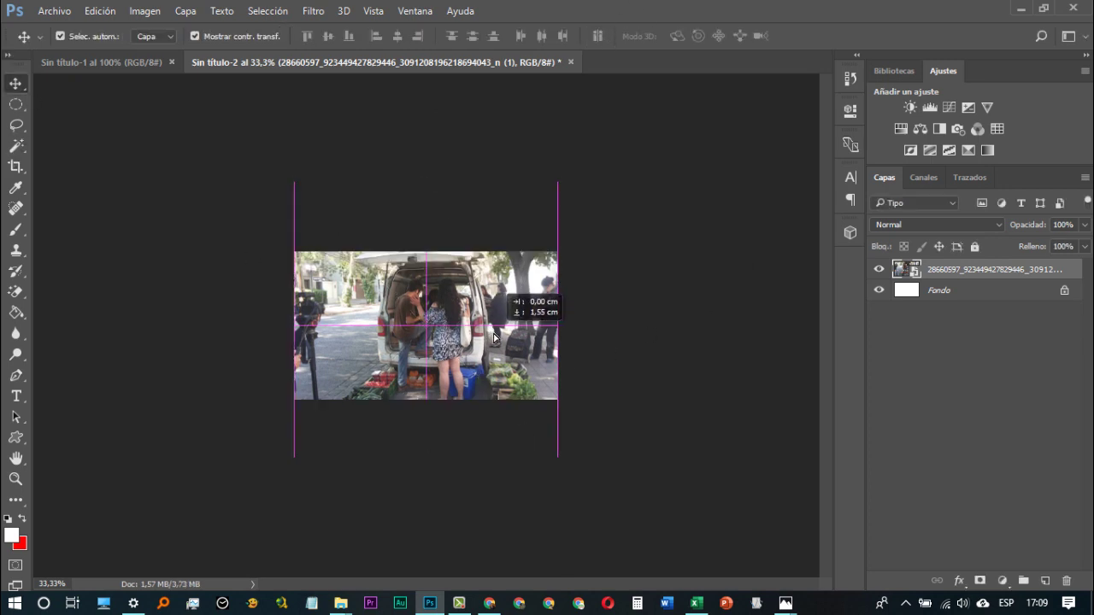
drag(492, 336, 493, 335)
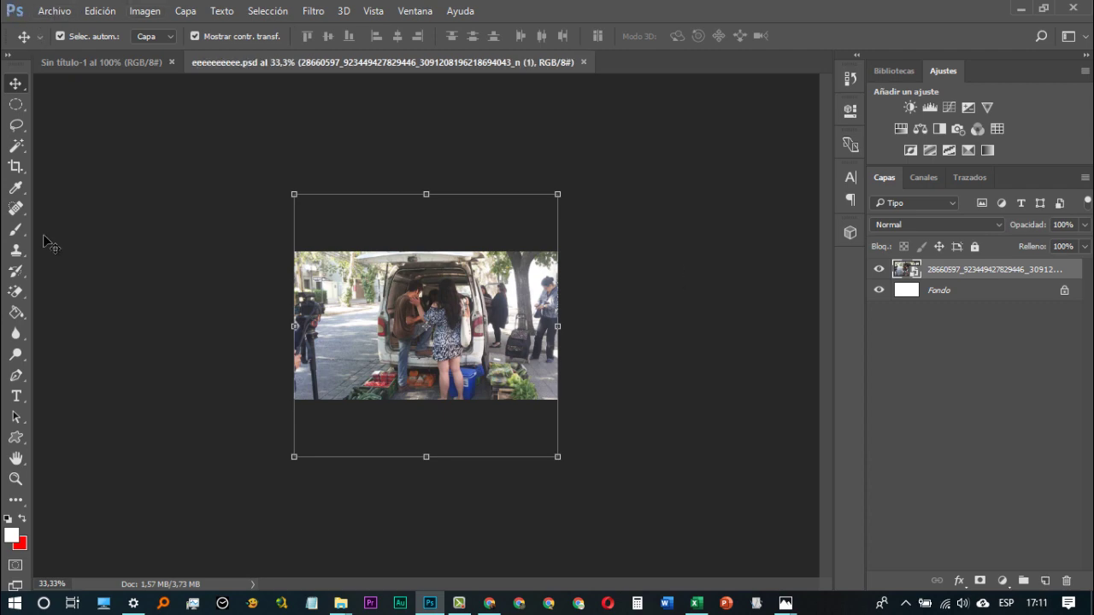
Step: Save a flattened JPEG copy, eeeeeeeeee.jpg, at quality 12 (Máxima)
click(55, 10)
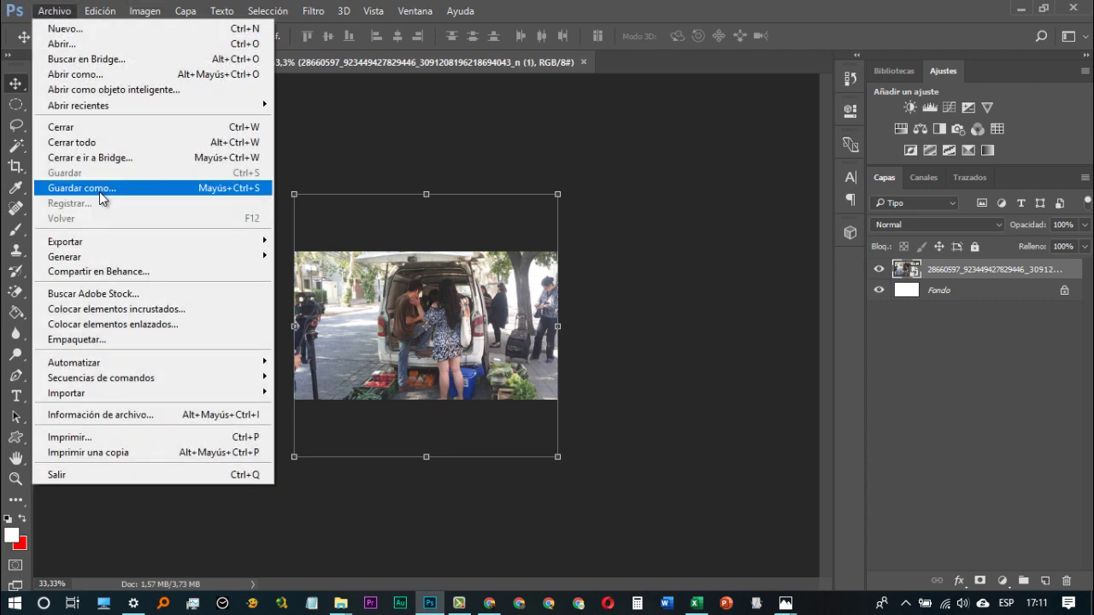
click(96, 189)
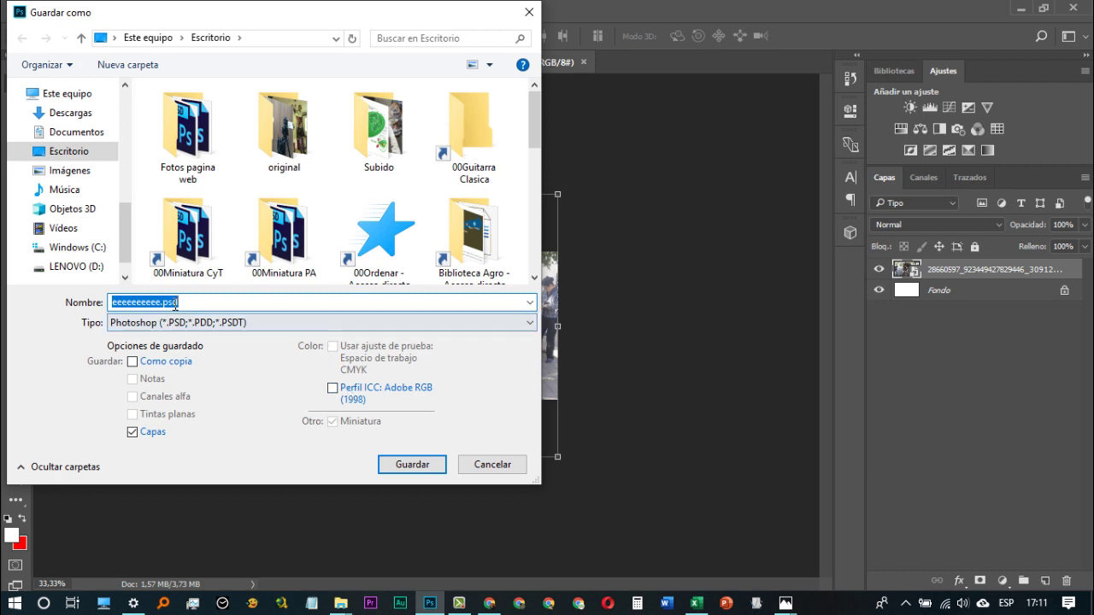
key(Tab)
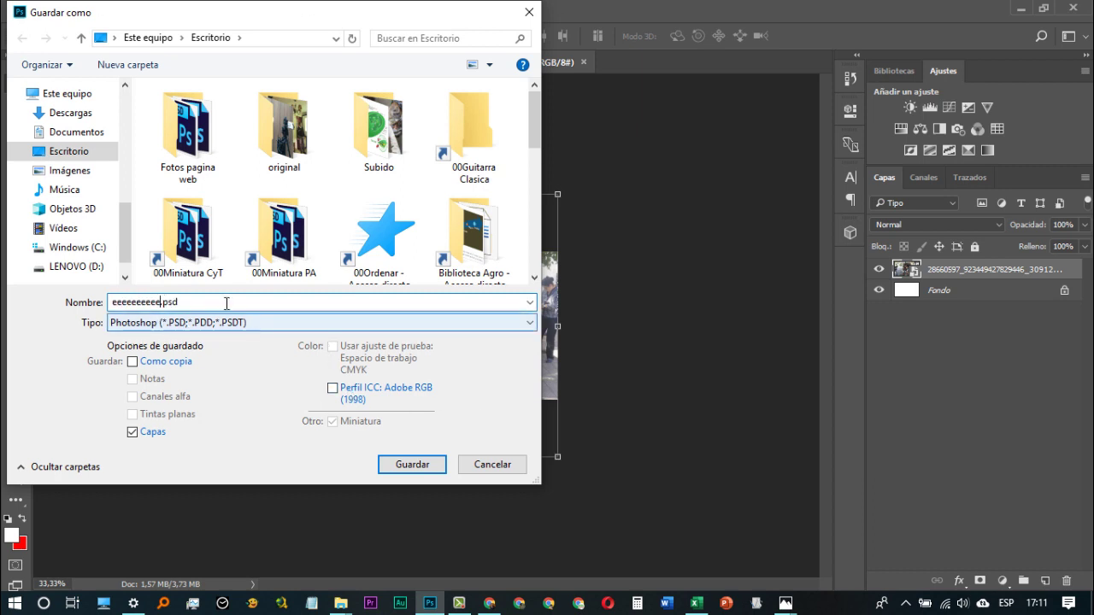
click(223, 322)
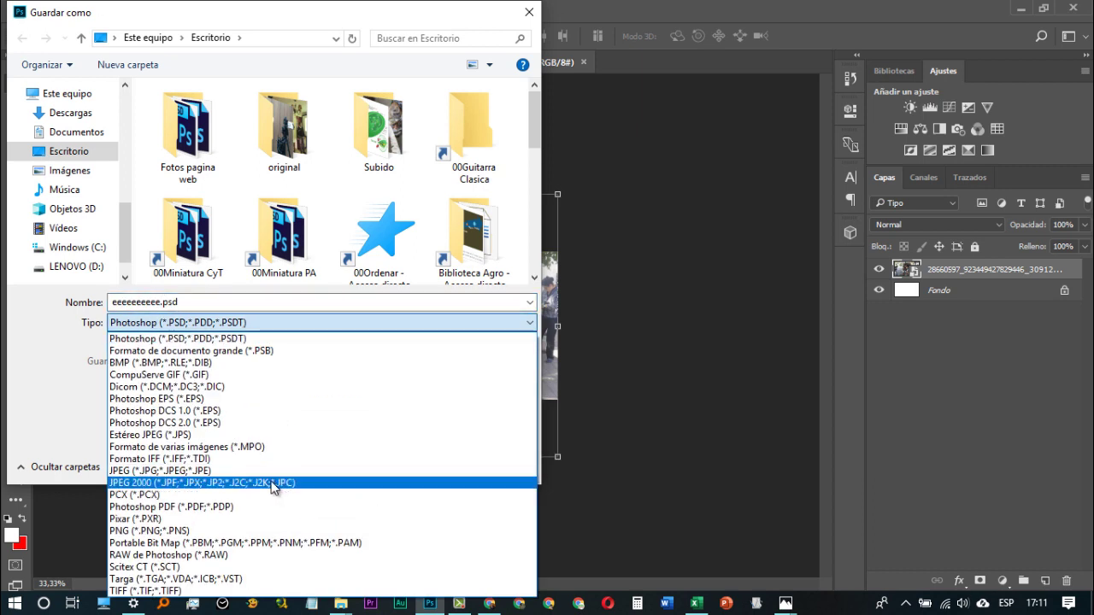
click(256, 471)
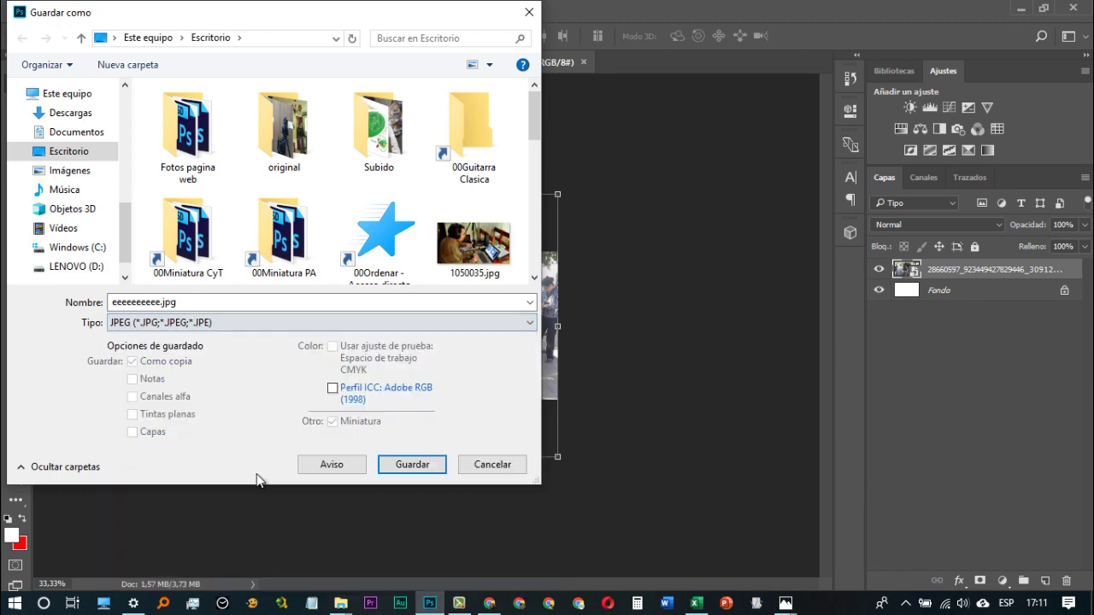
click(412, 463)
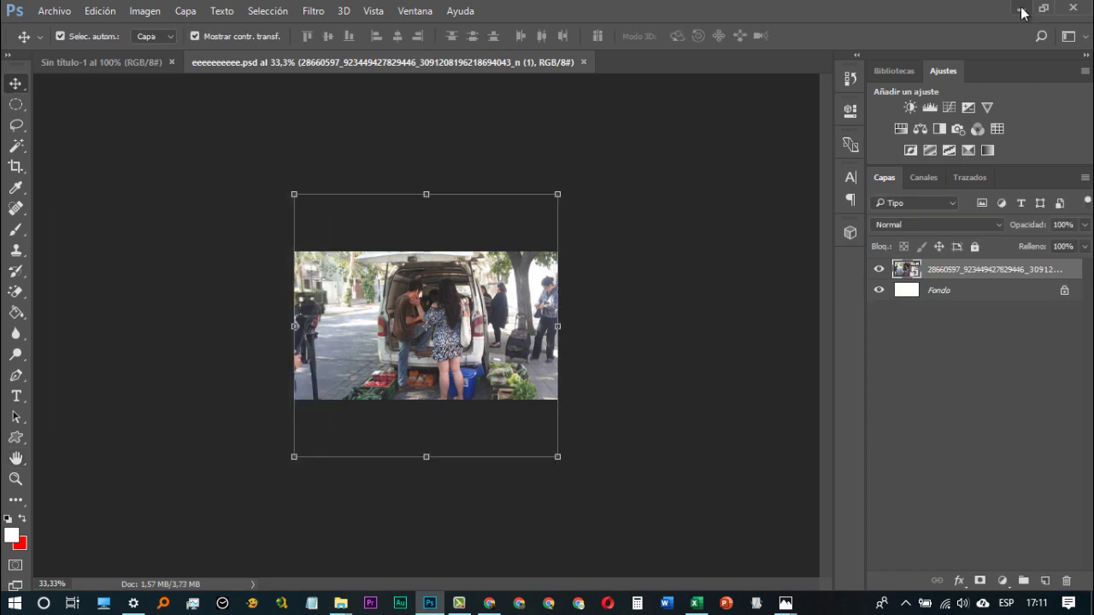
Step: Open the WordPress page in the Divi Builder editor
click(489, 603)
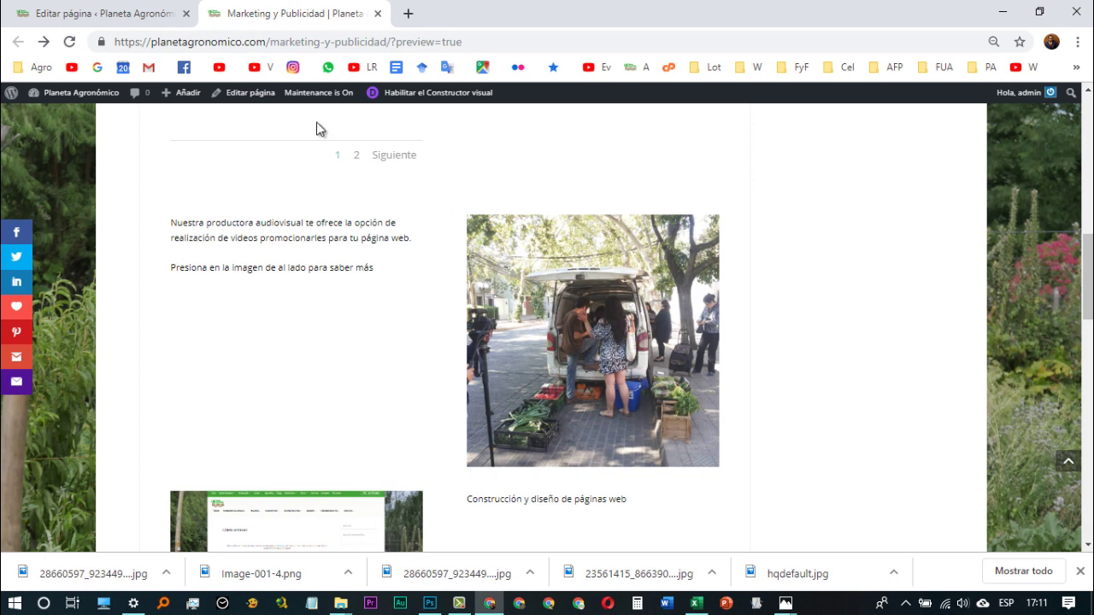
click(262, 96)
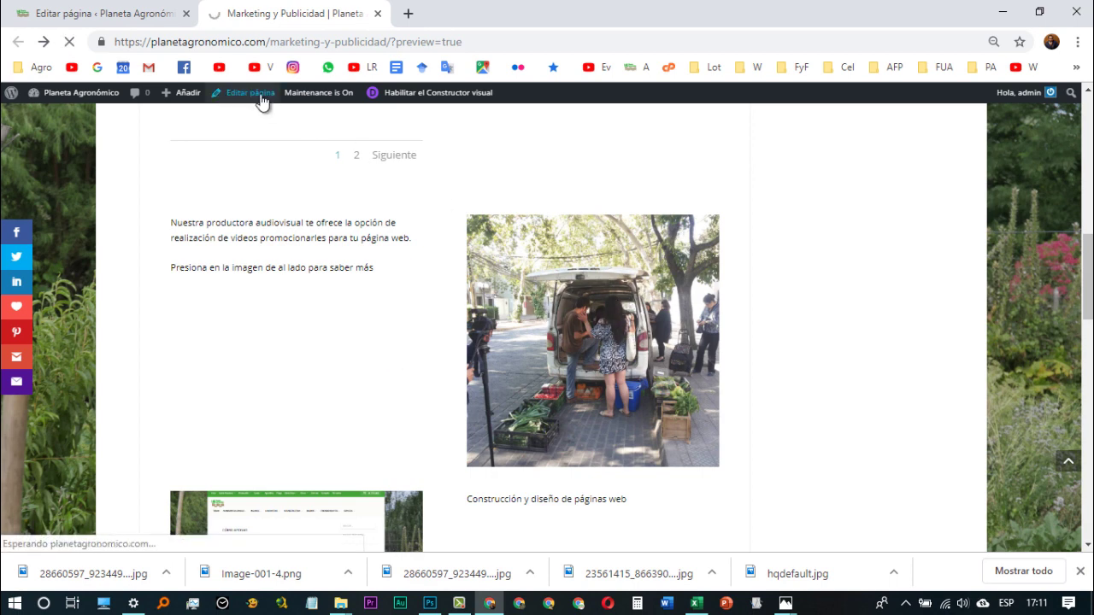
scroll(740, 368, up, 2)
scroll(740, 367, up, 2)
scroll(741, 367, up, 2)
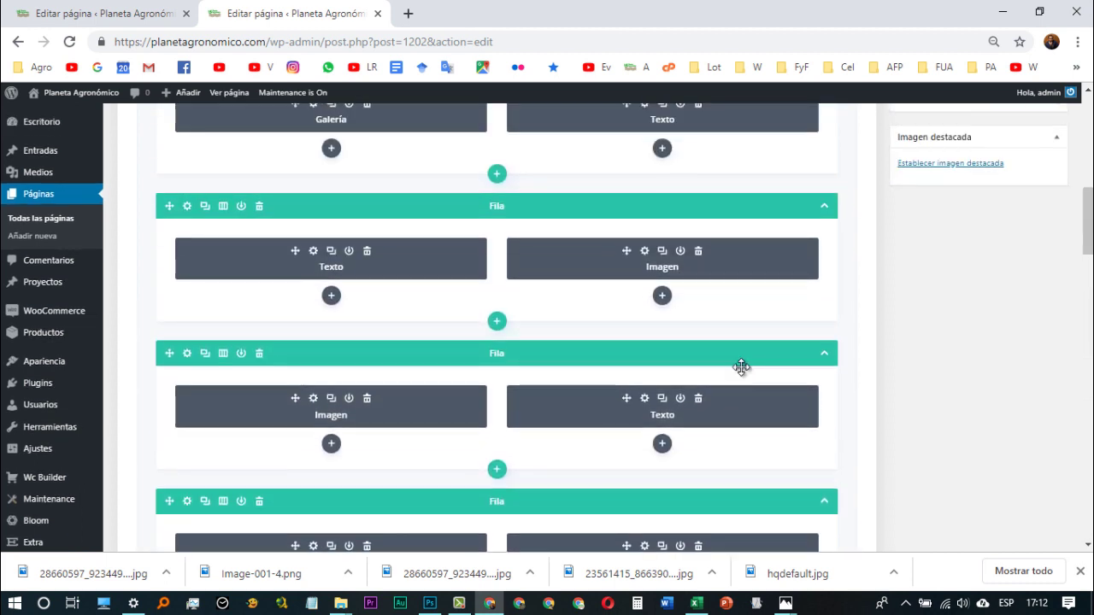
Step: Replace the image module's picture with the uploaded eeeeeeeeee.jpg and save the module
click(646, 253)
click(988, 308)
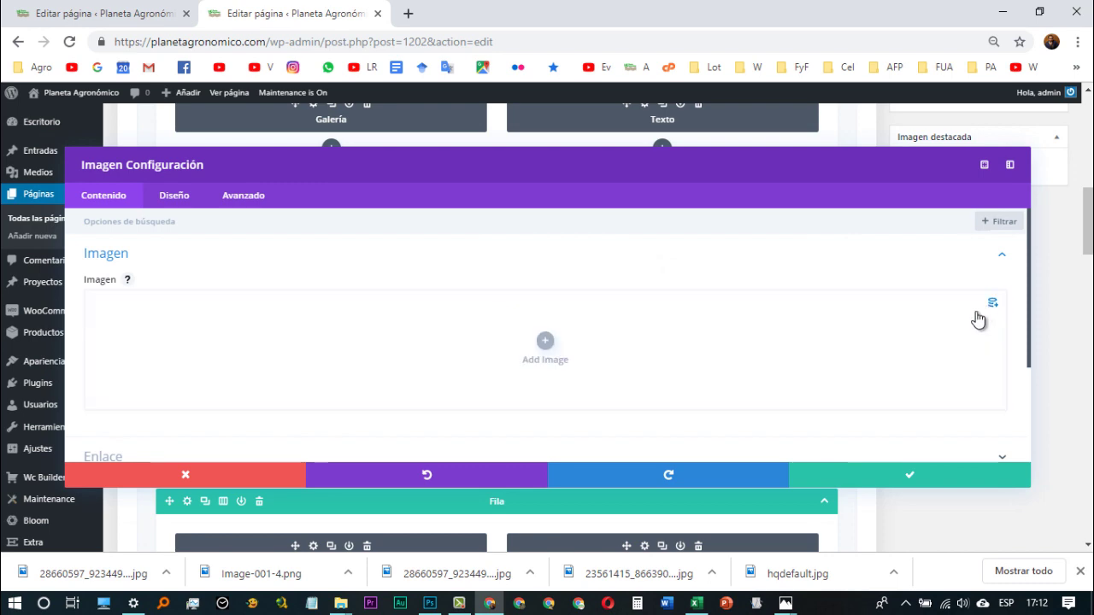
click(545, 341)
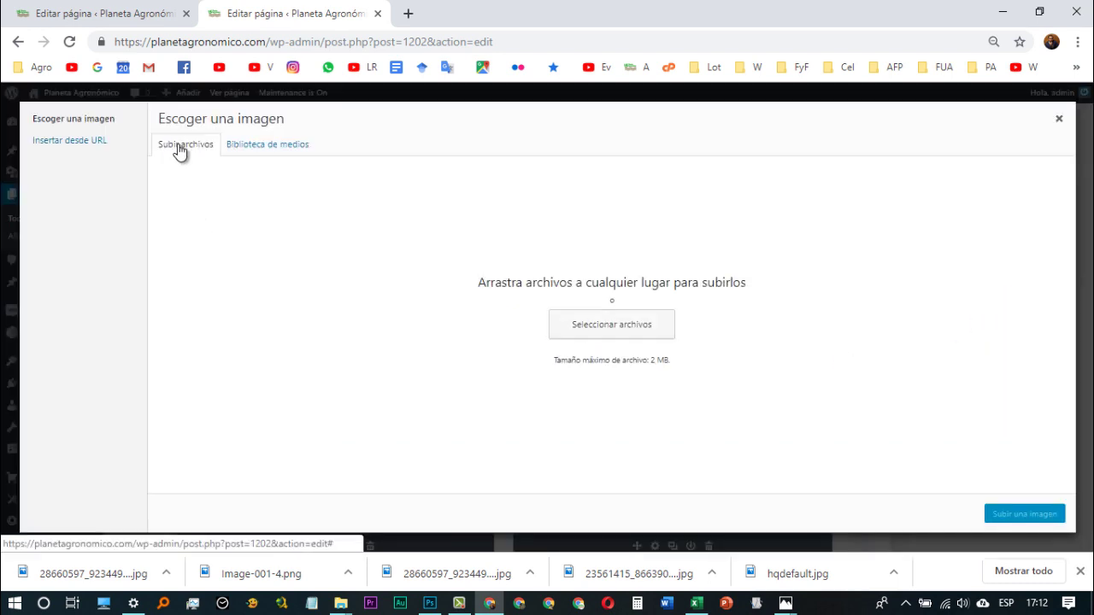
click(610, 326)
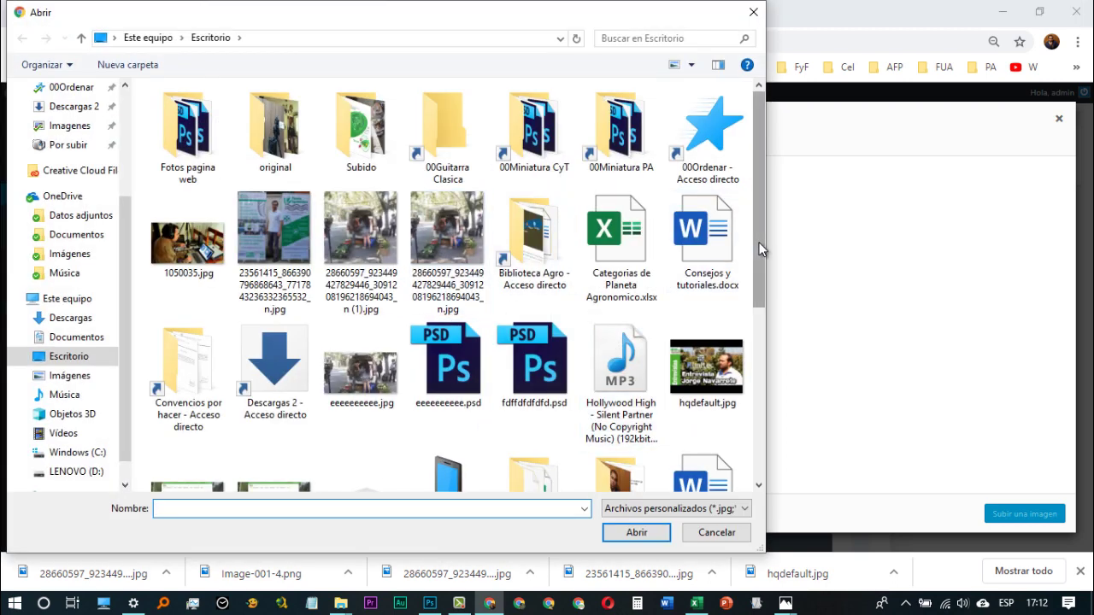
mouse_move(761, 256)
mouse_down()
mouse_move(730, 470)
mouse_move(814, 244)
mouse_up()
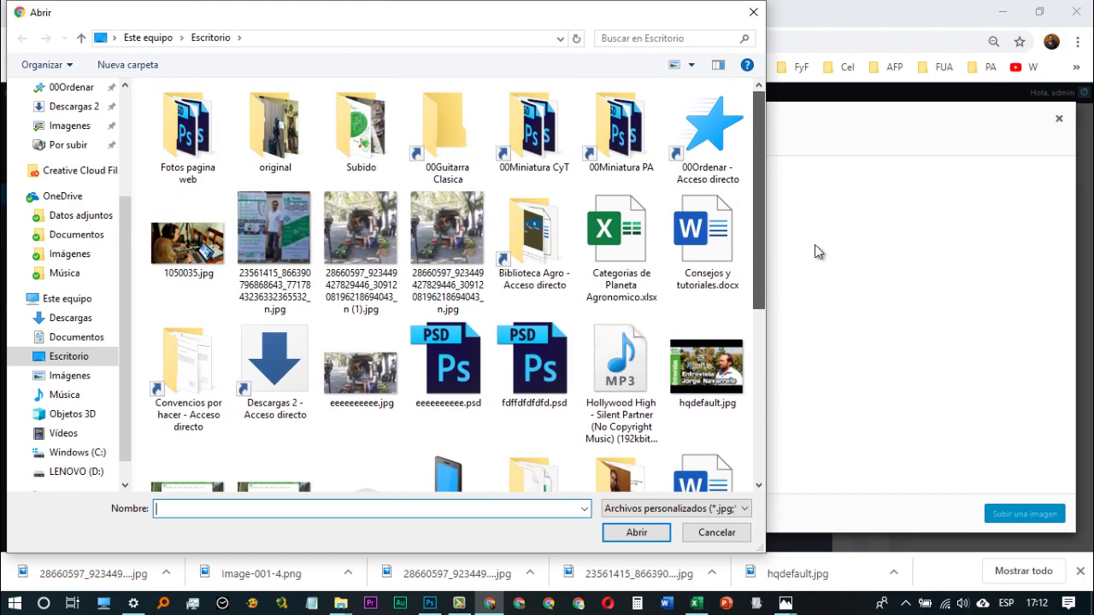
double_click(369, 376)
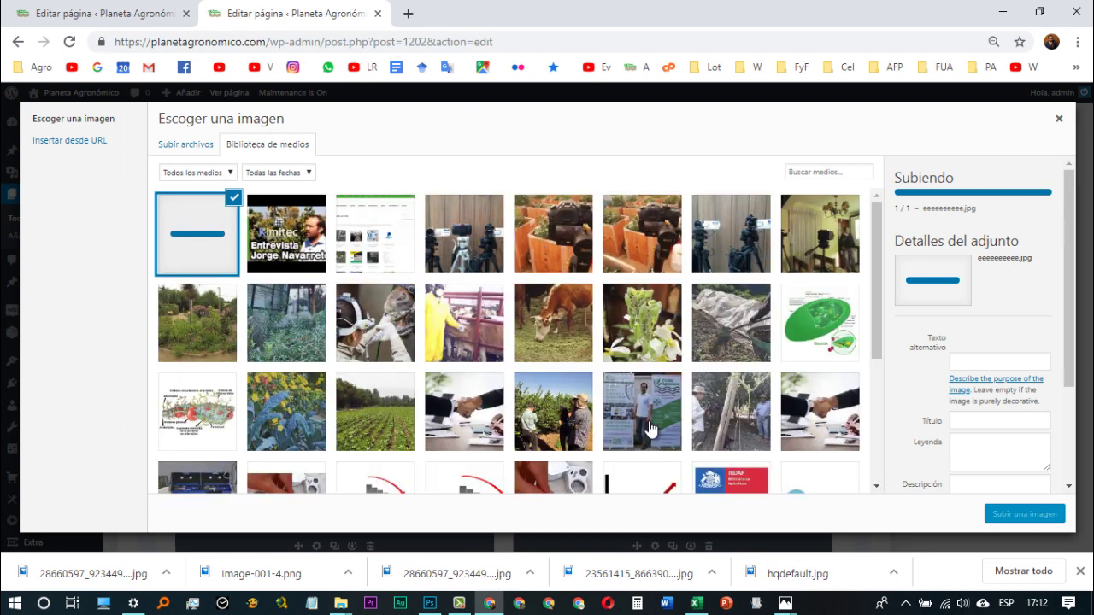
click(1025, 514)
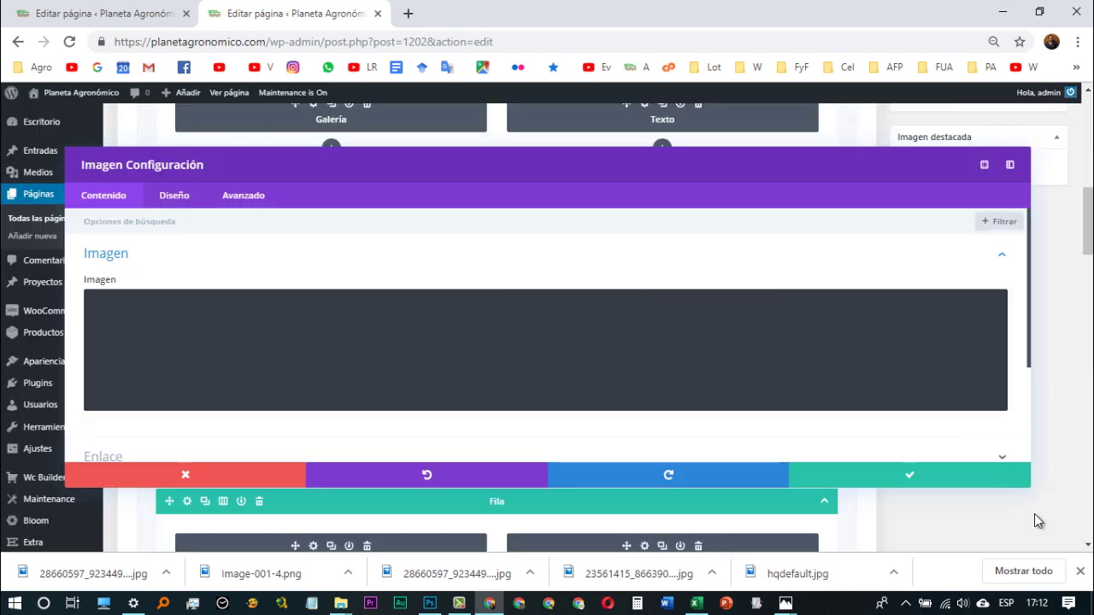
click(940, 482)
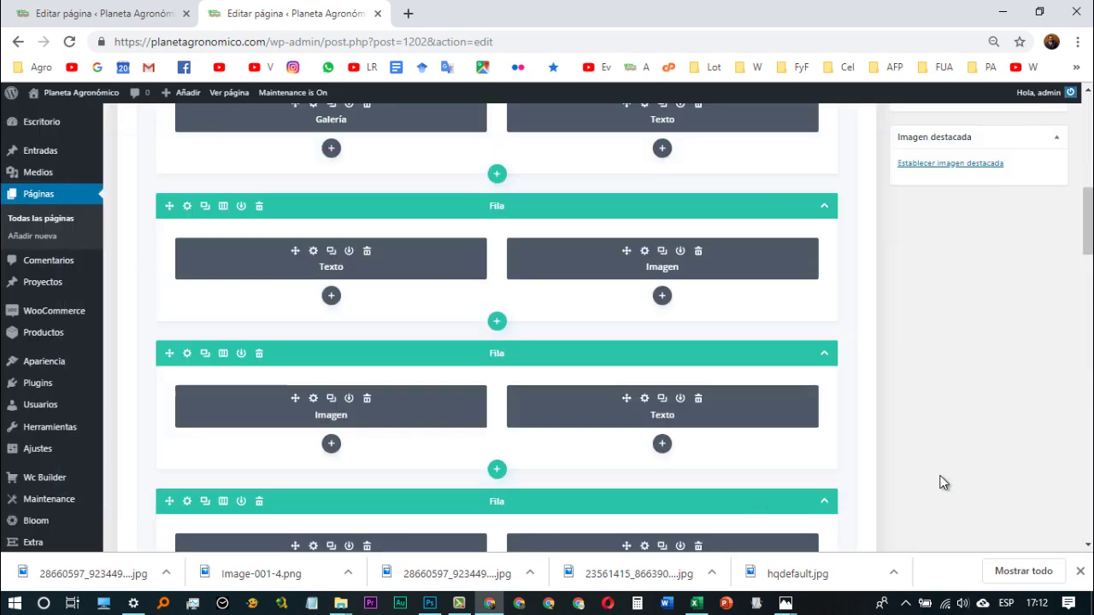
Step: Update the Marketing y Publicidad page and scroll its preview to the van photo beside the audiovisual text
scroll(837, 367, up, 4)
scroll(903, 317, up, 4)
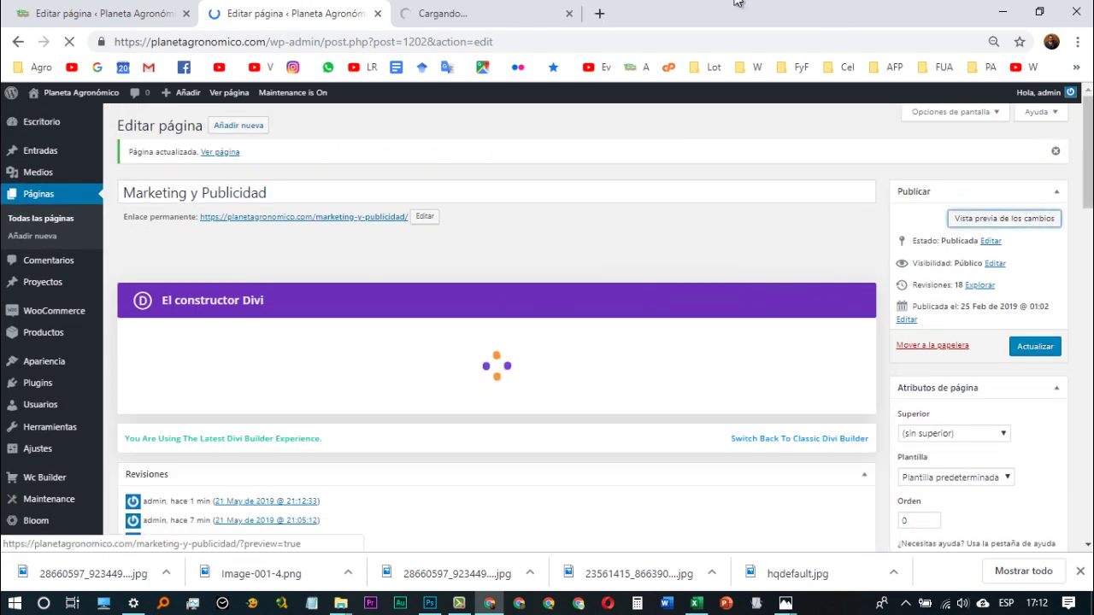
click(527, 8)
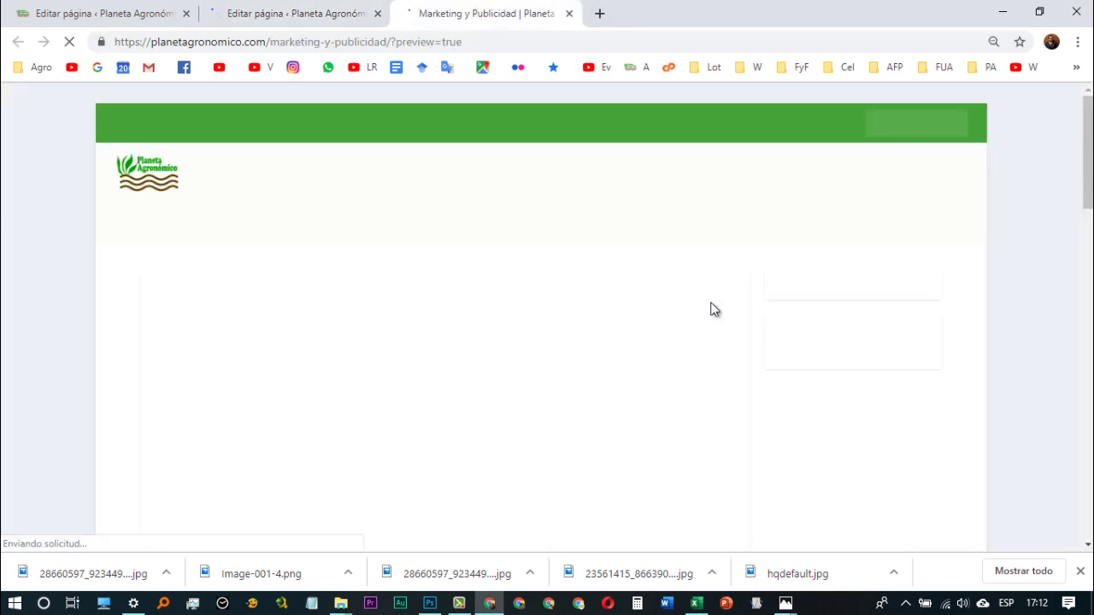
scroll(704, 325, down, 5)
scroll(714, 319, down, 6)
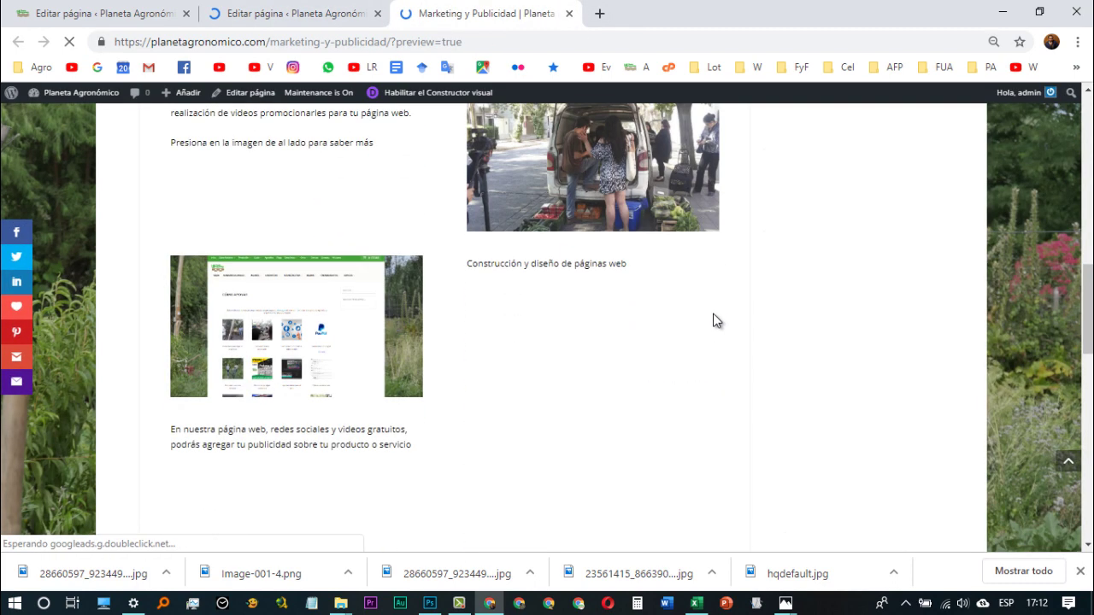
scroll(714, 320, up, 3)
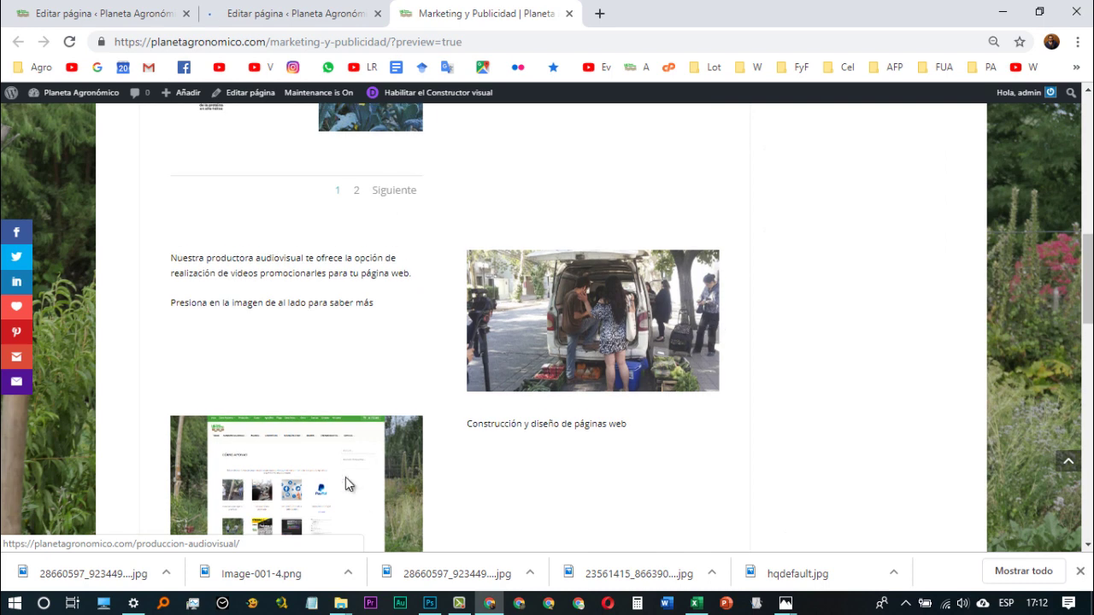
scroll(341, 402, down, 1)
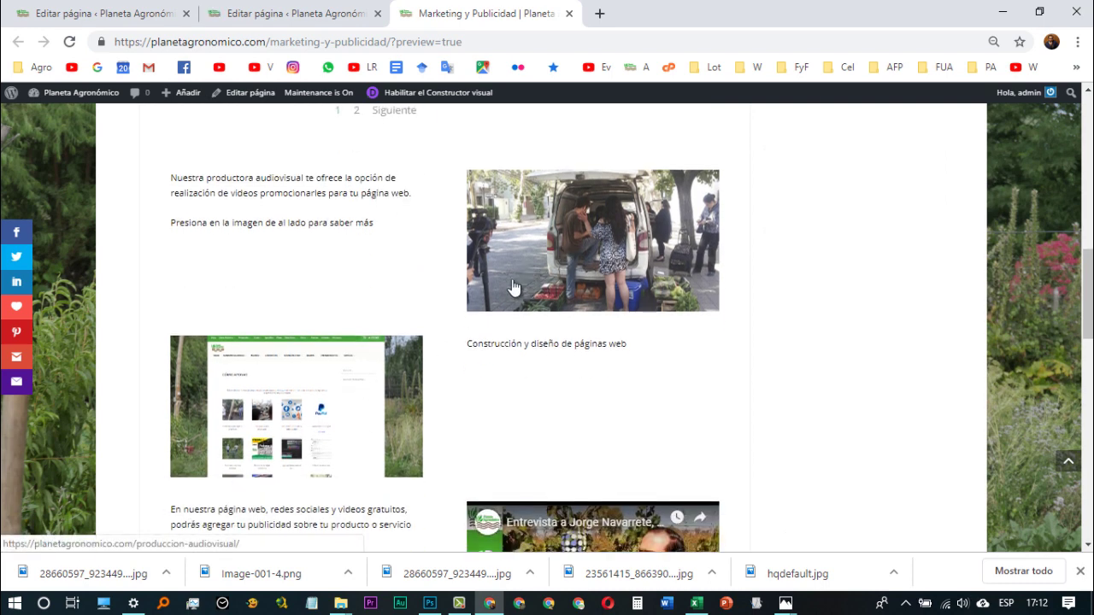
scroll(442, 370, down, 2)
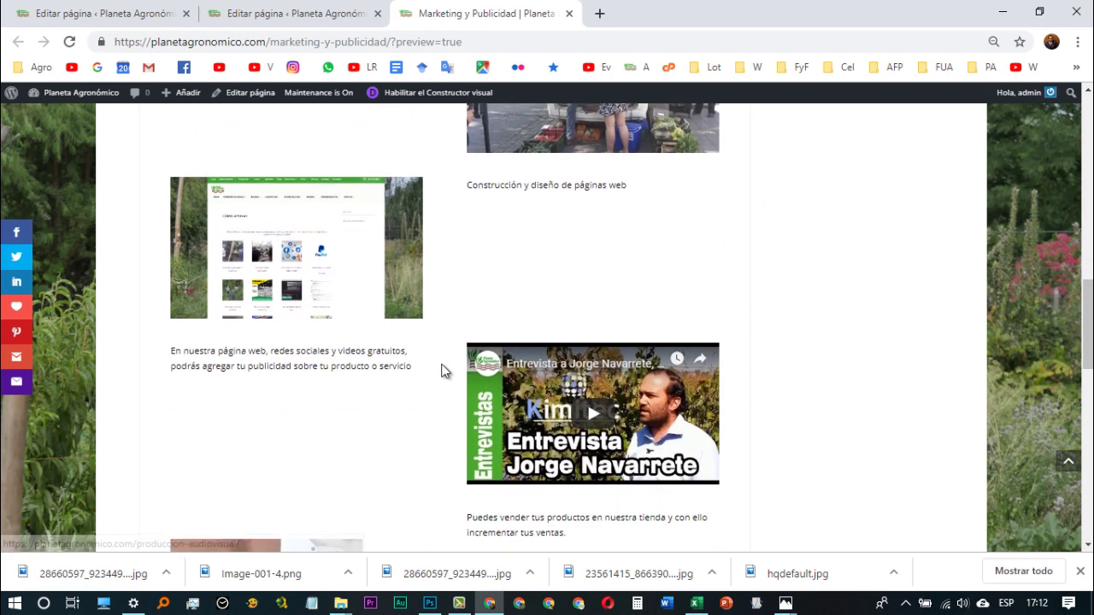
scroll(578, 411, down, 1)
scroll(389, 325, up, 2)
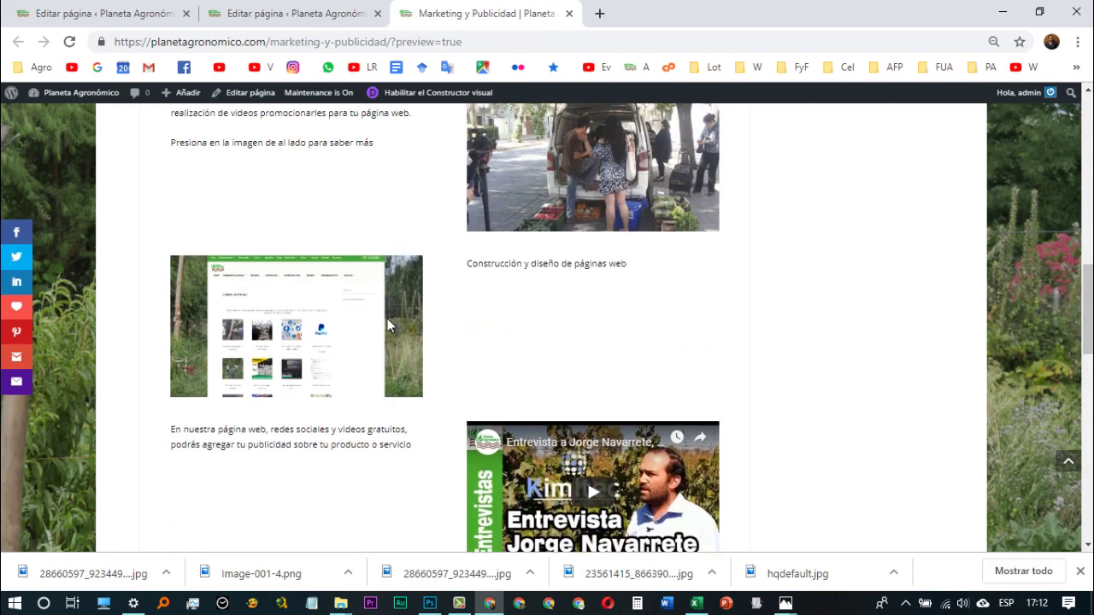
scroll(348, 322, down, 1)
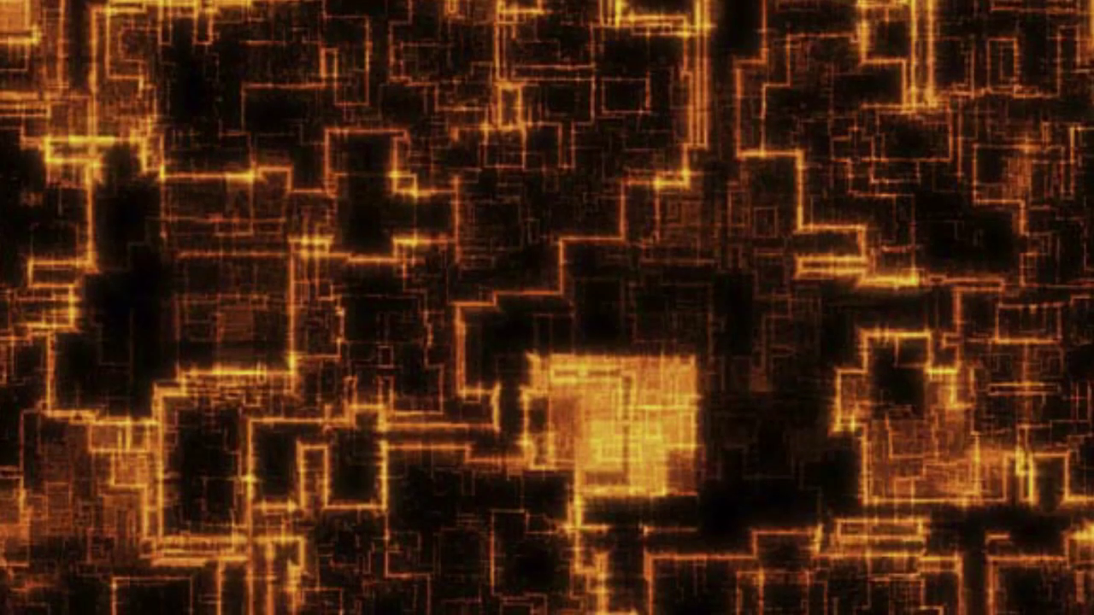